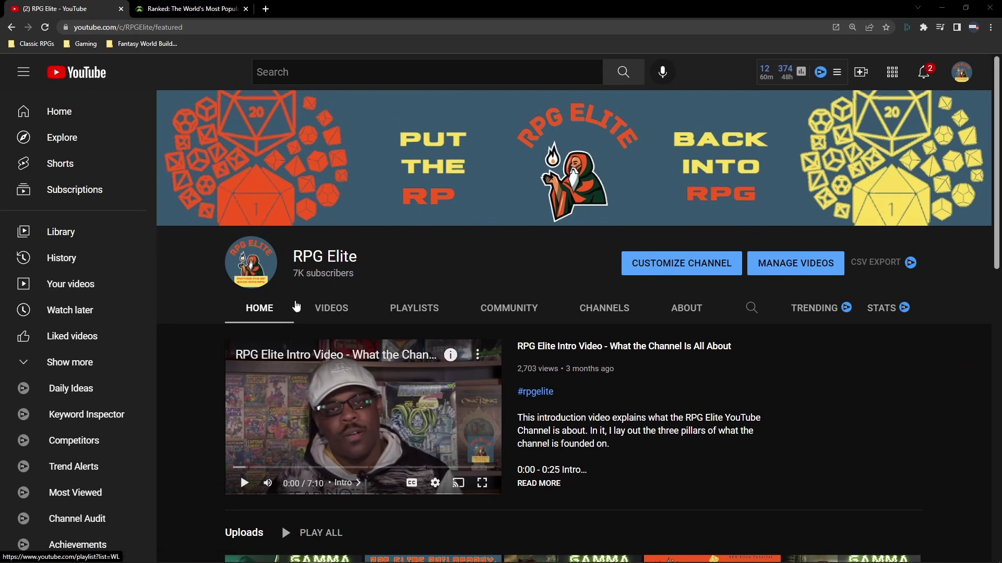
Open the channel's community section and look through its scheduled posts.
click(516, 308)
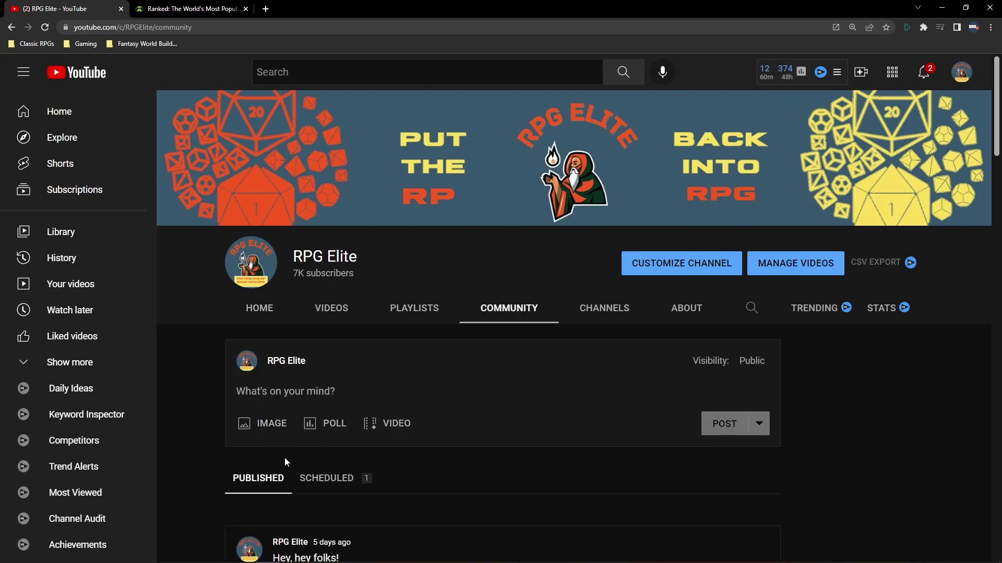
click(341, 479)
scroll(558, 400, down, 5)
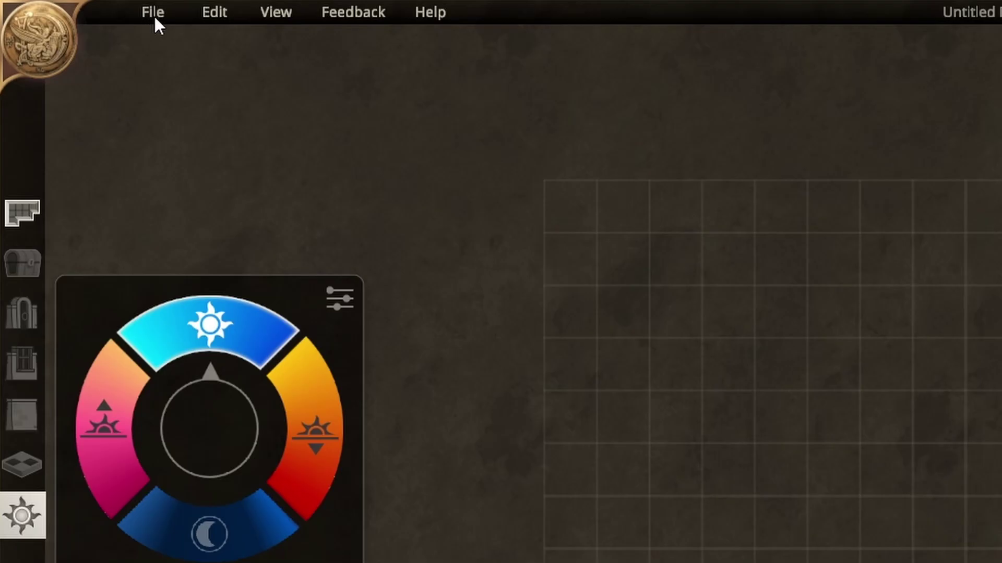
Start creating a new map in Dungeon Alchemist.
click(83, 25)
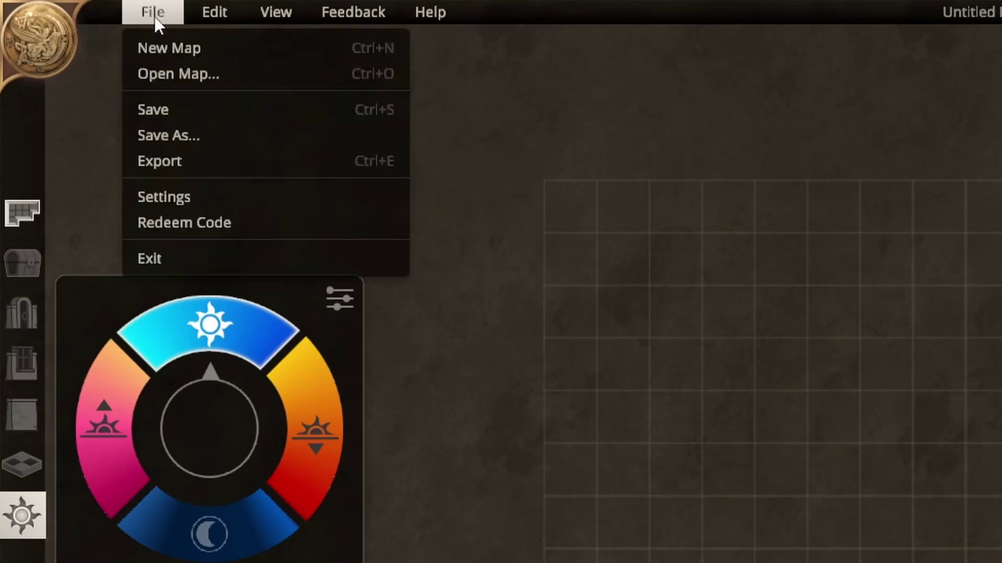
click(155, 48)
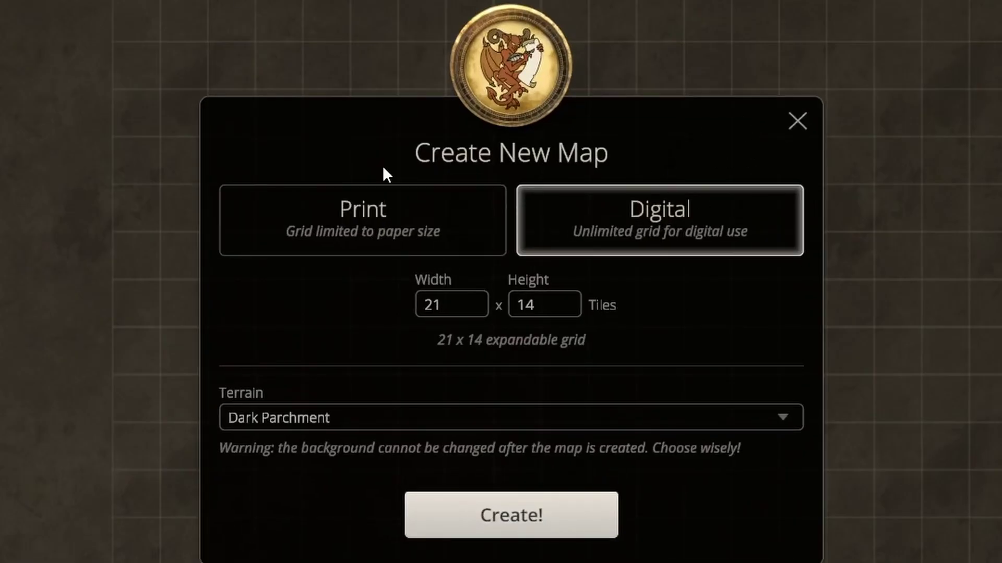
Make the new map a Print map, browse the available paper sizes and choose Custom.
click(343, 209)
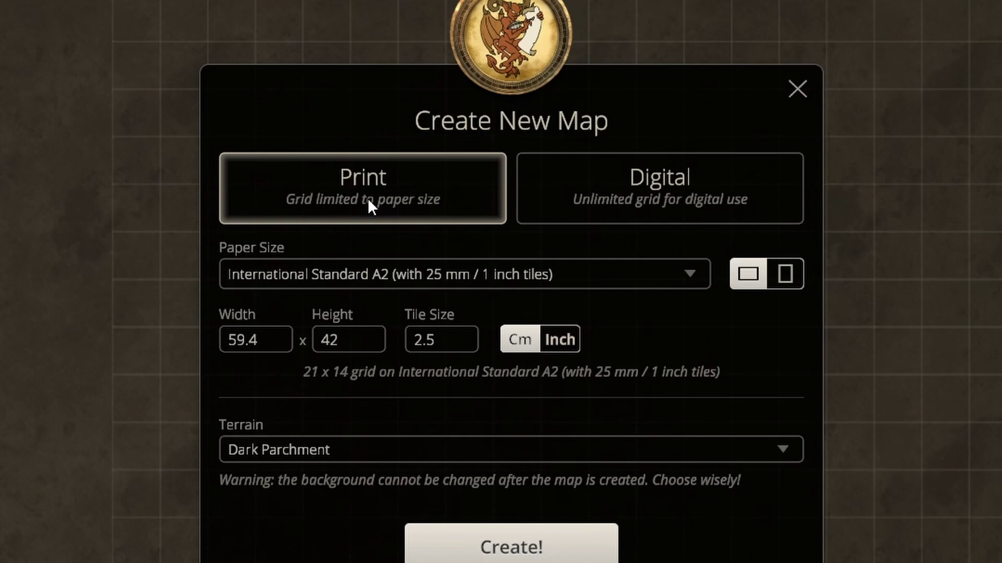
click(531, 269)
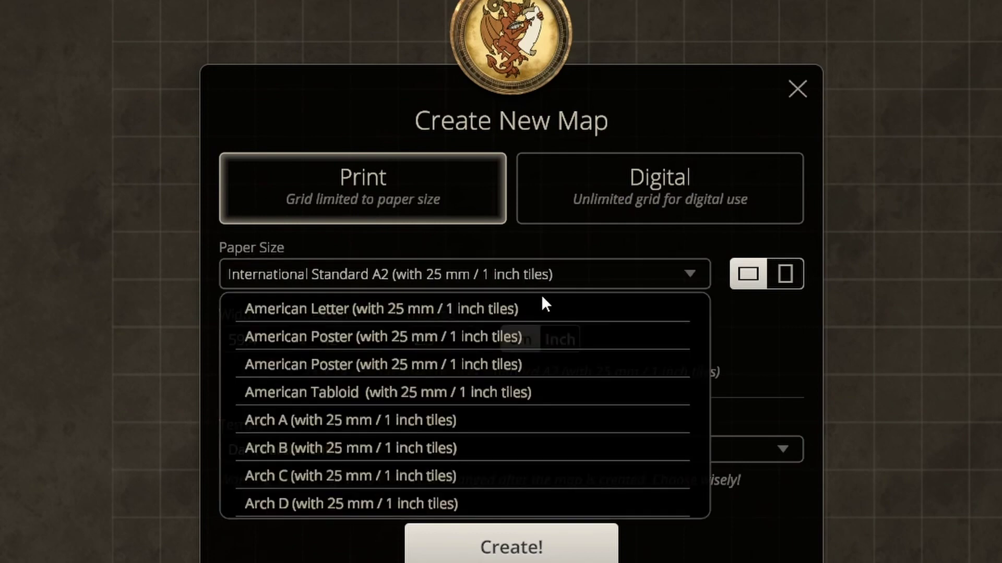
scroll(555, 367, down, 3)
scroll(556, 369, up, 3)
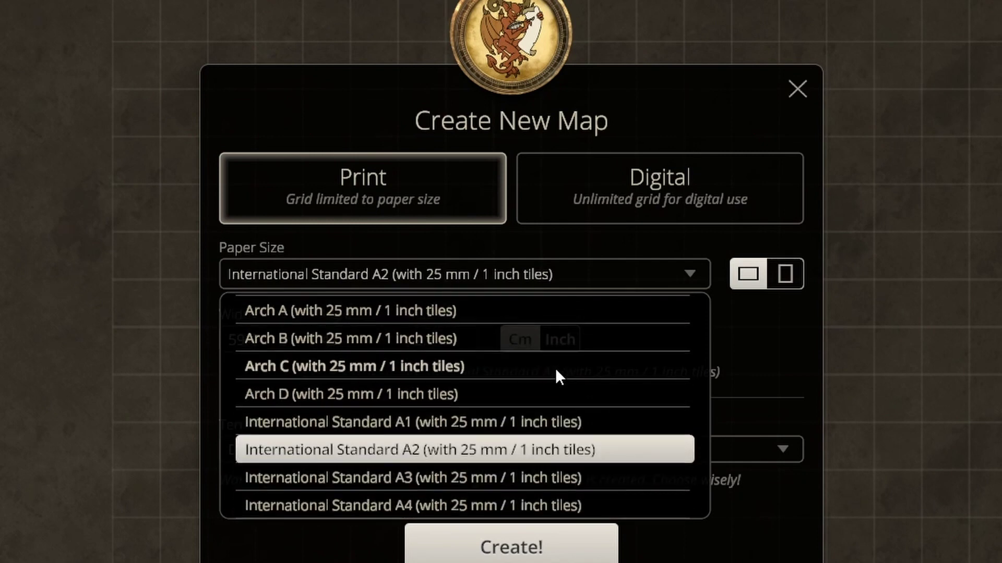
scroll(555, 368, down, 2)
scroll(555, 368, up, 3)
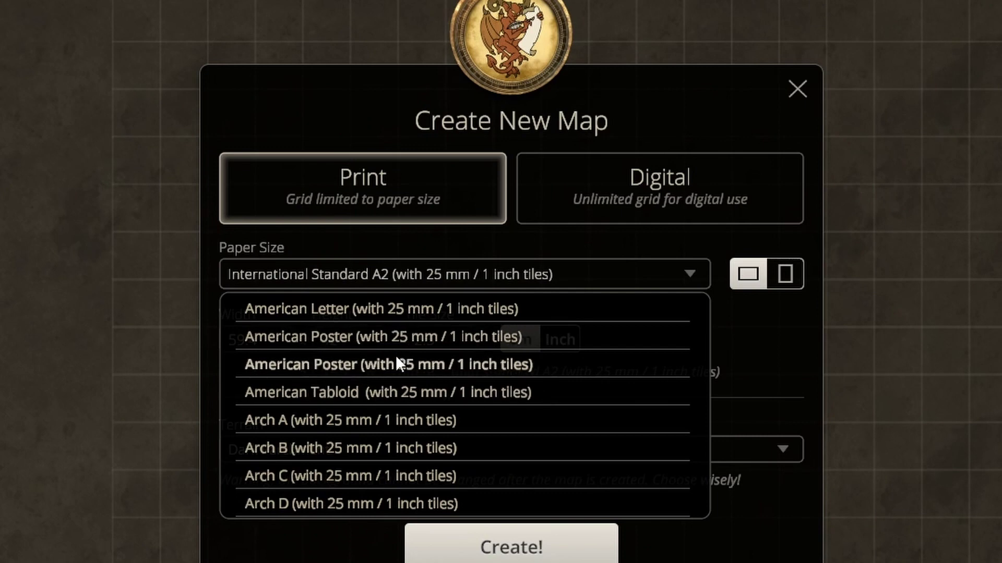
scroll(437, 357, down, 2)
scroll(436, 357, down, 3)
scroll(440, 389, up, 5)
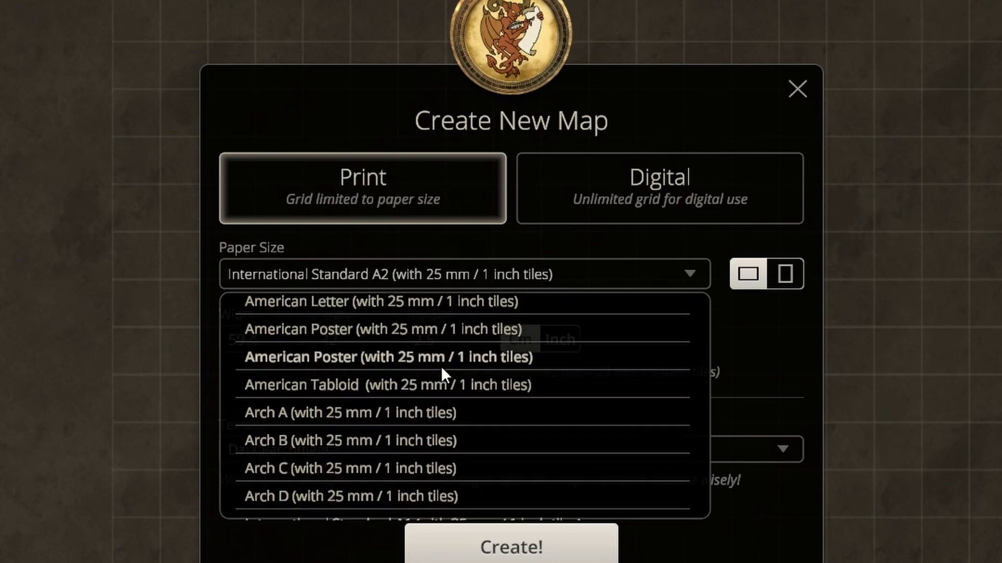
scroll(582, 374, down, 3)
scroll(579, 372, down, 1)
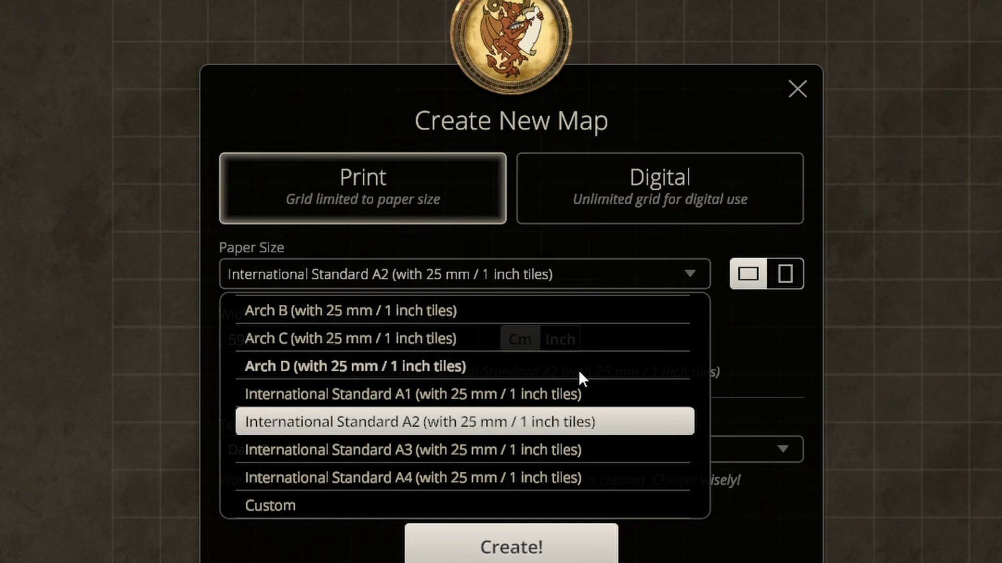
click(281, 504)
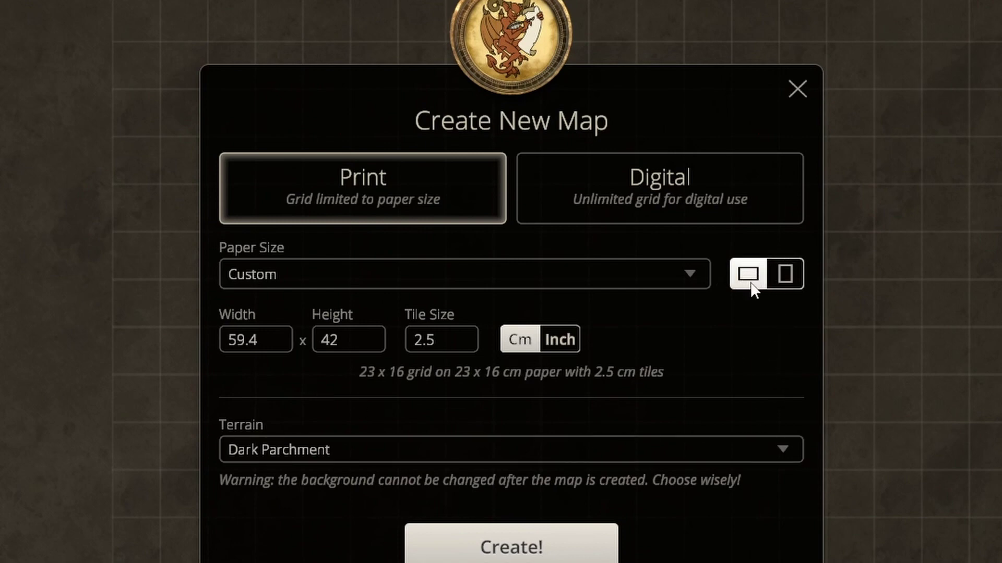
Try portrait orientation, return the paper to landscape and set its units to inches.
click(781, 279)
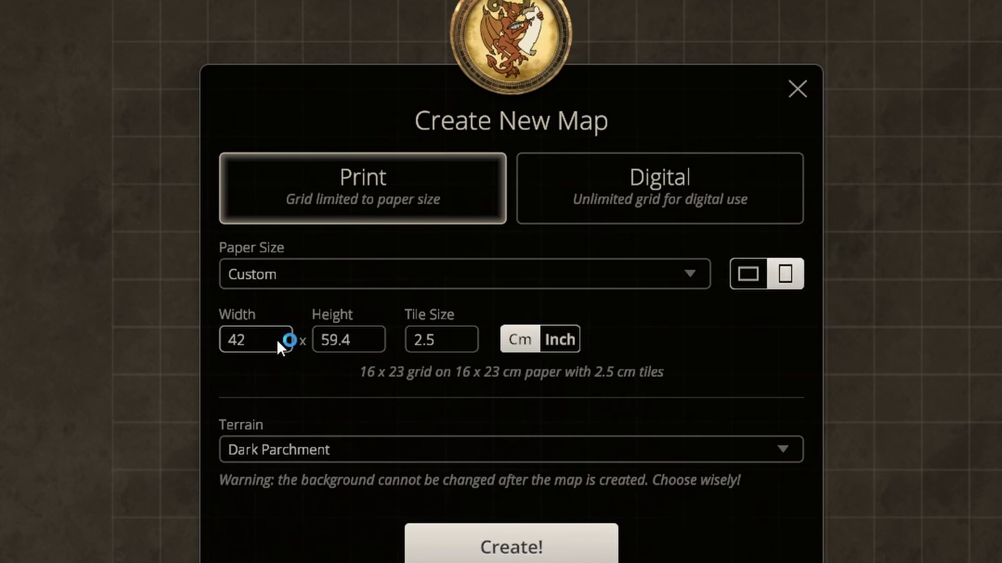
click(744, 276)
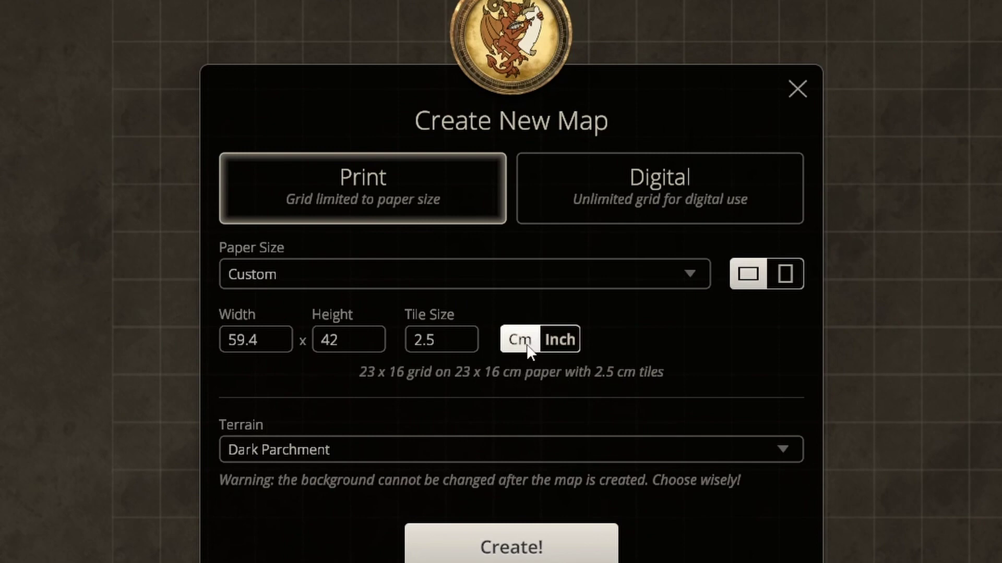
click(570, 339)
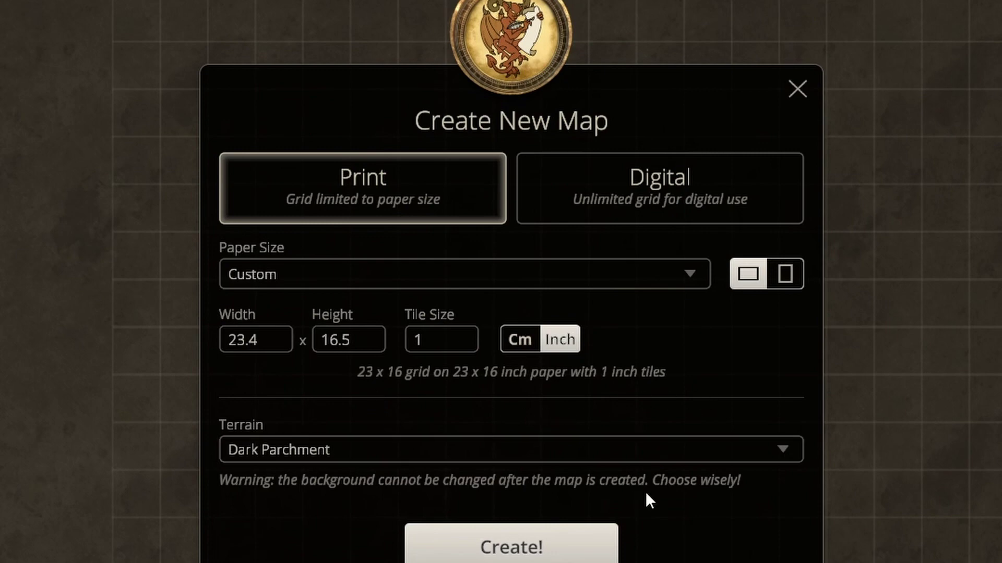
Make the new map a Digital map and set its terrain to Forest.
click(639, 203)
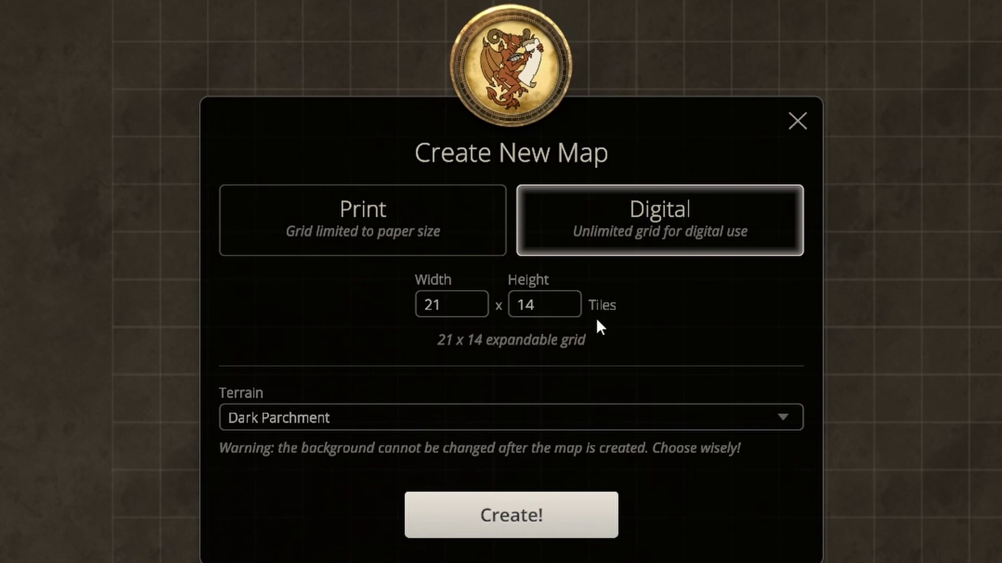
click(494, 420)
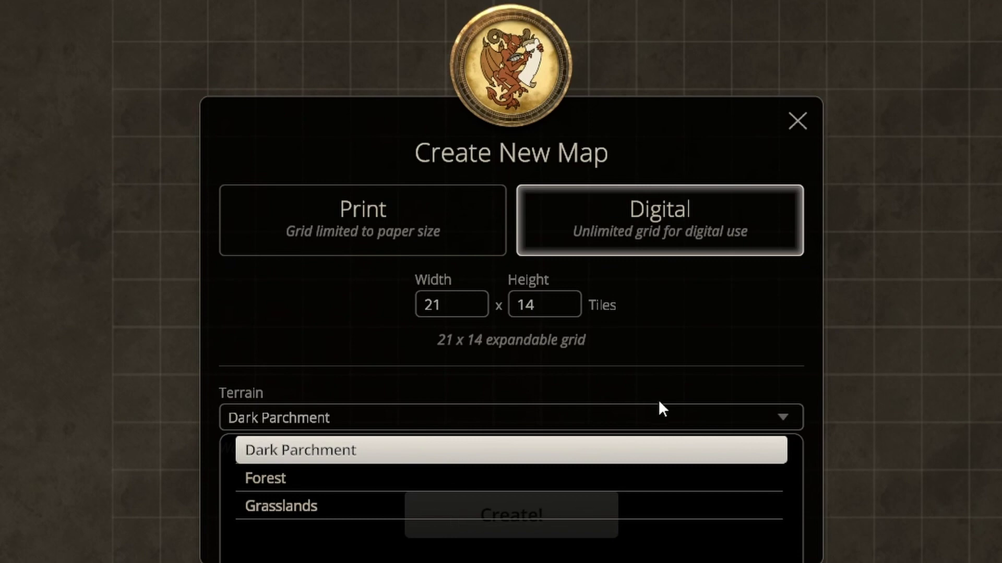
click(384, 481)
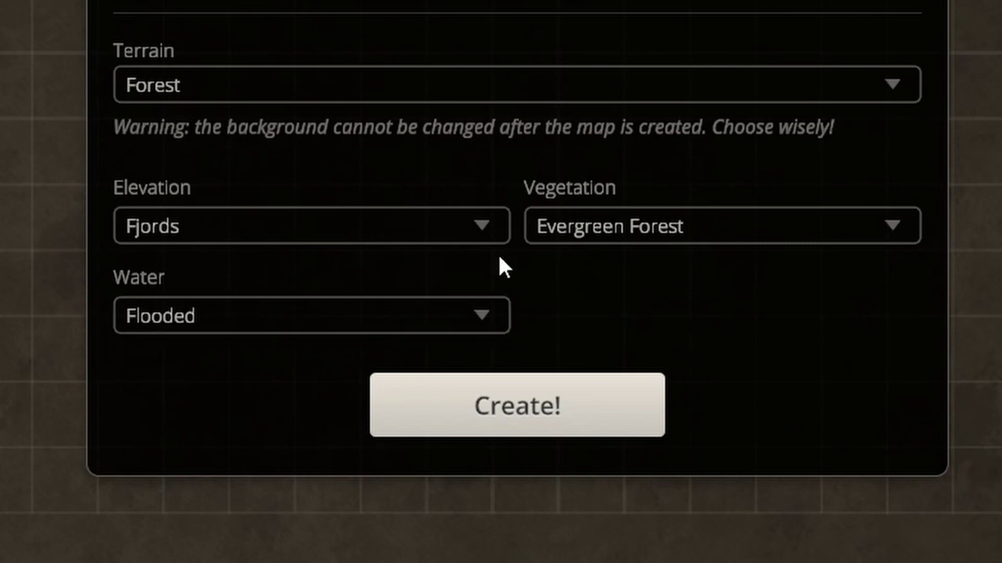
Try the Canyon elevation for the forest terrain and review which water options it offers.
click(444, 238)
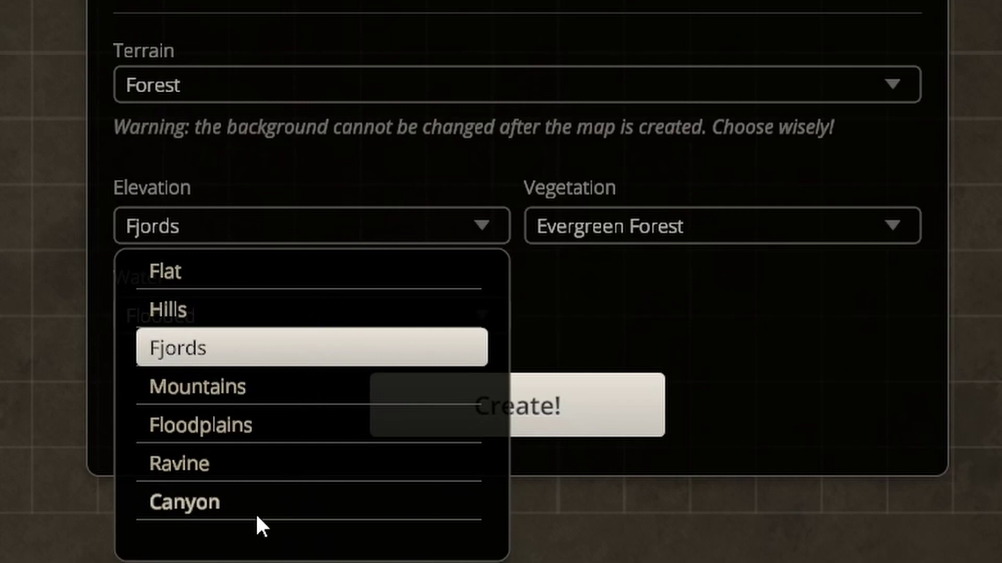
click(217, 502)
click(266, 327)
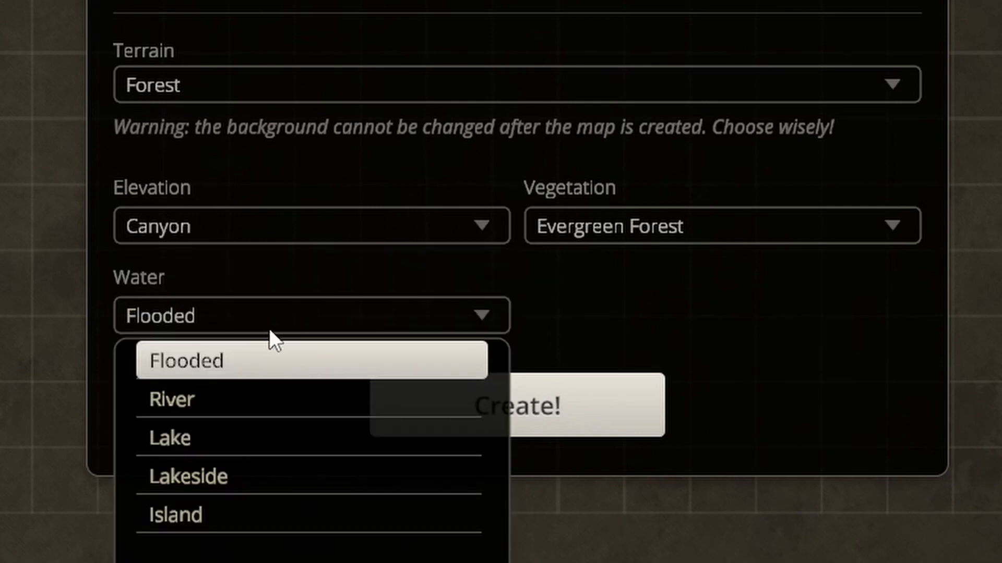
click(272, 326)
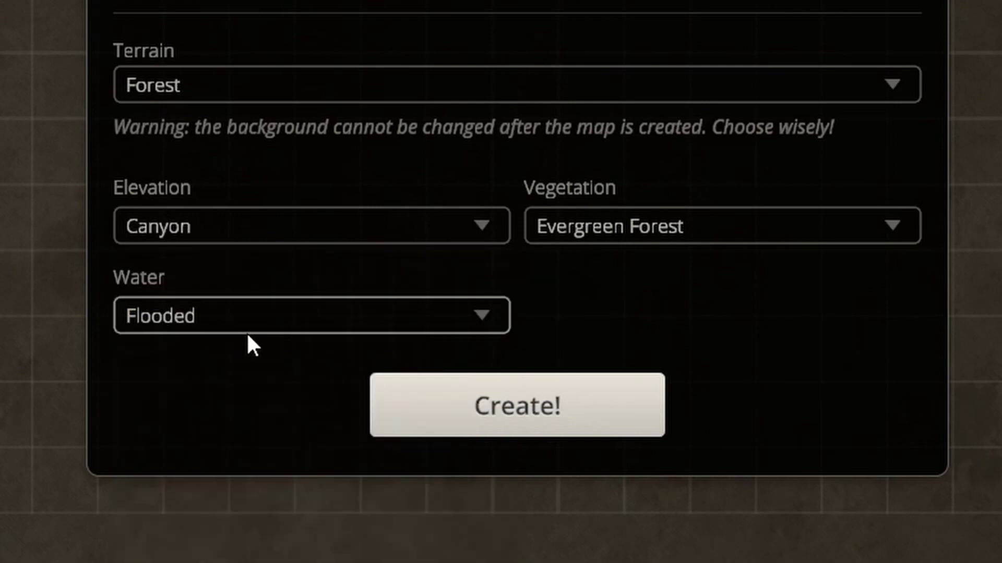
click(251, 328)
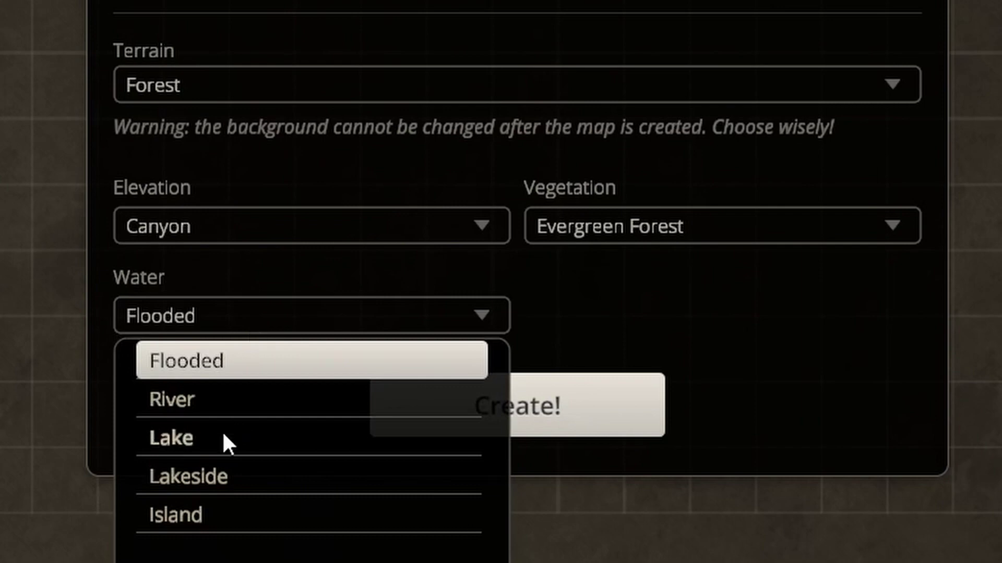
click(738, 340)
Try the Flat elevation and review the water and vegetation options it offers.
click(283, 232)
click(249, 268)
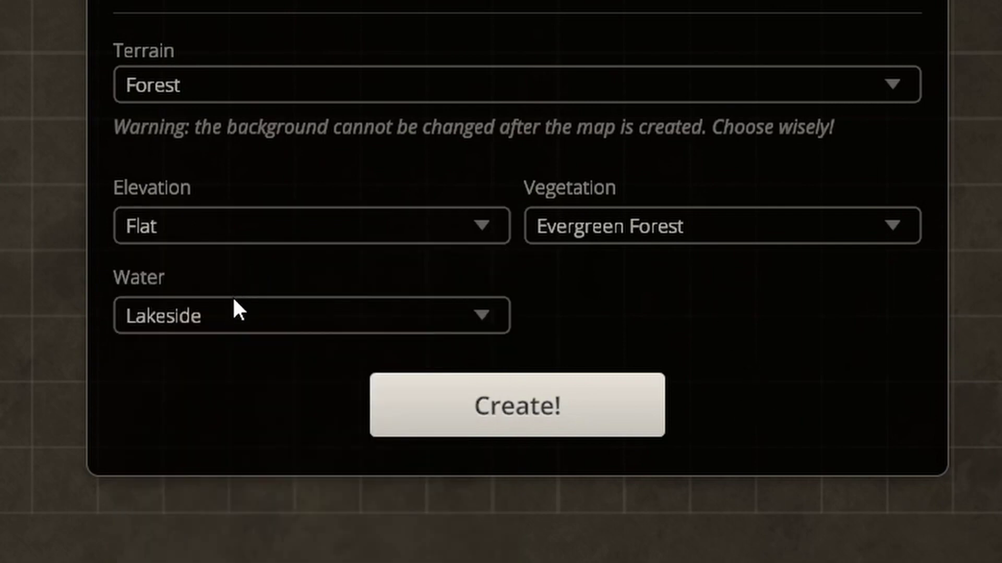
click(230, 315)
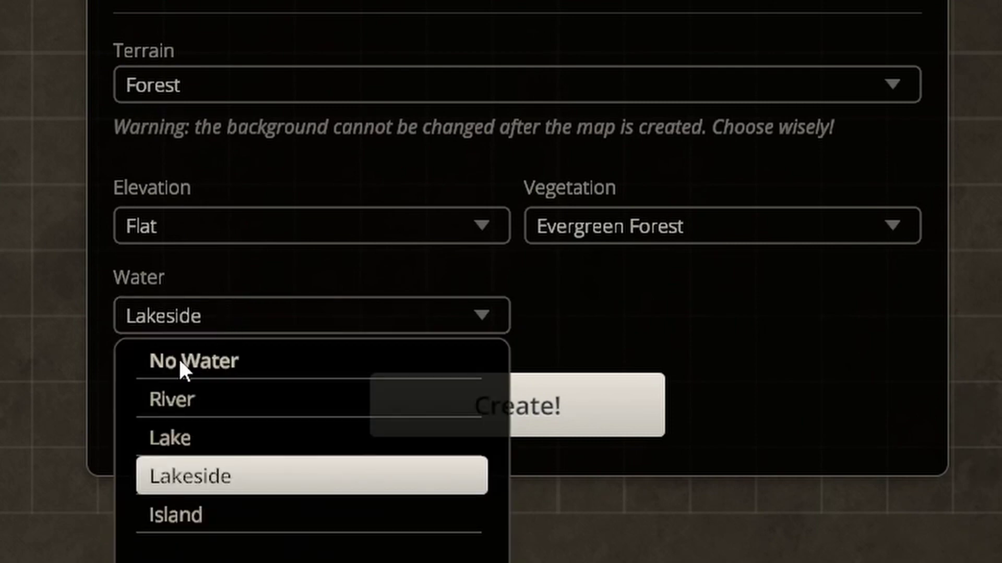
click(737, 320)
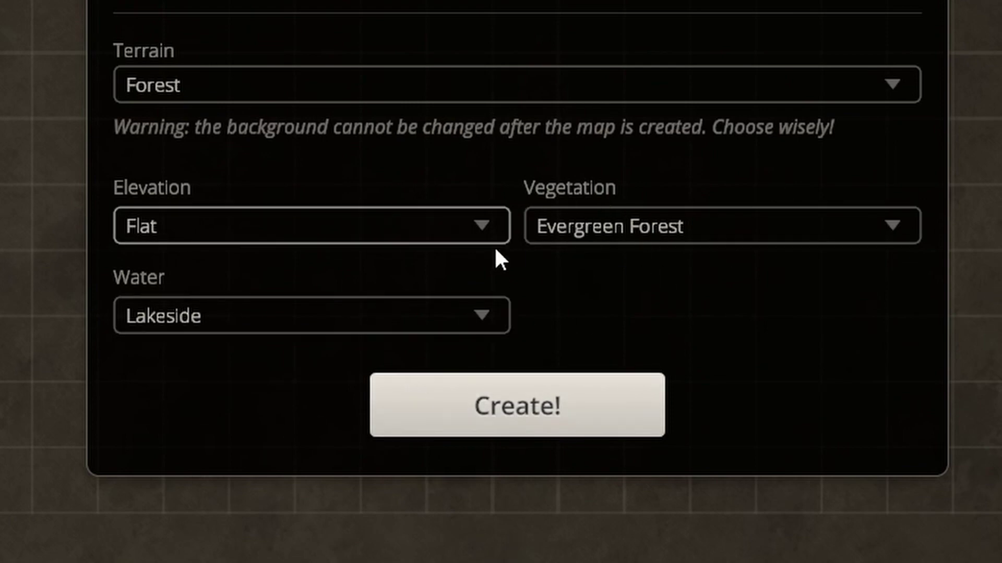
click(761, 230)
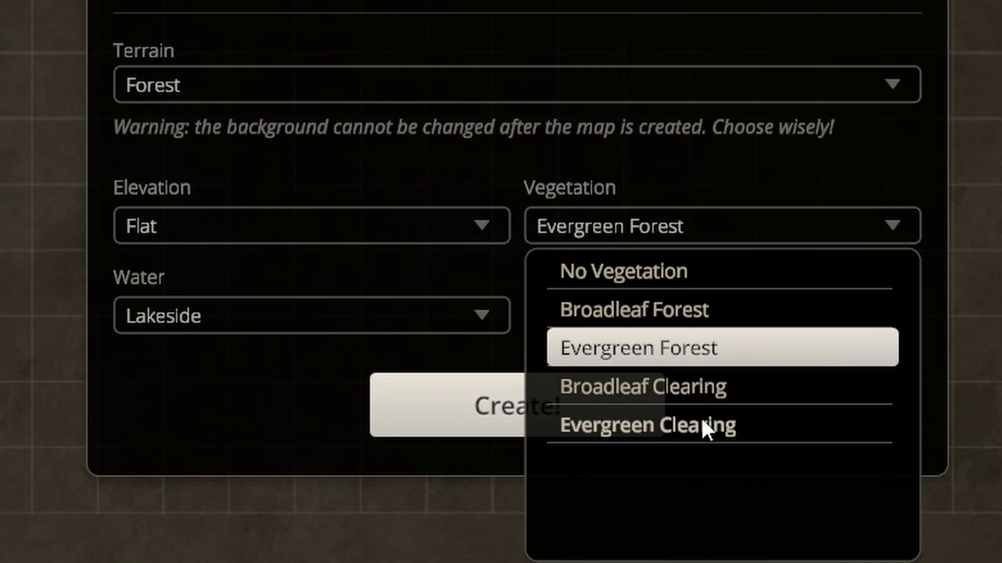
click(436, 266)
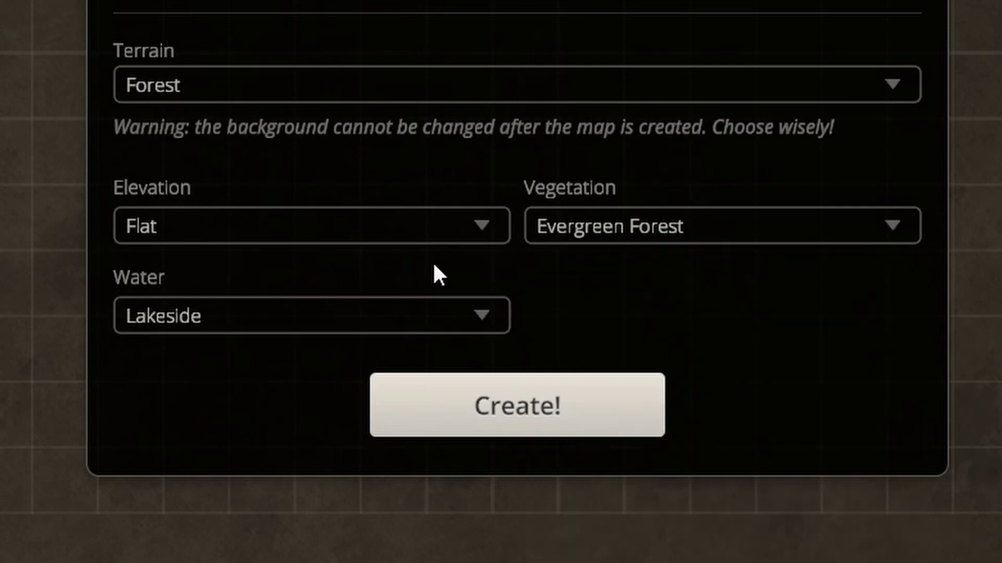
Set the forest map's elevation to Hills and its vegetation to Broadleaf Forest.
click(462, 232)
click(311, 319)
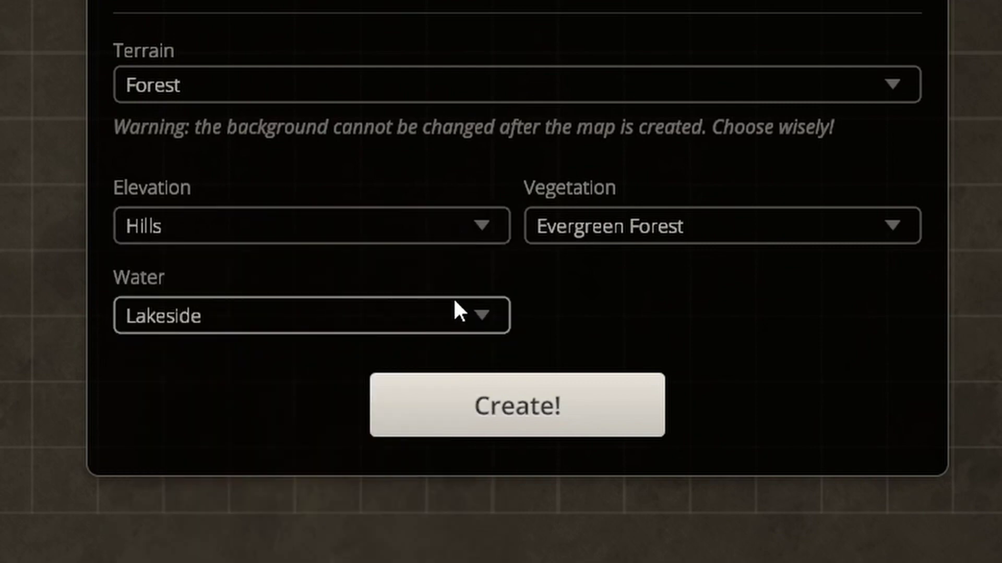
click(774, 233)
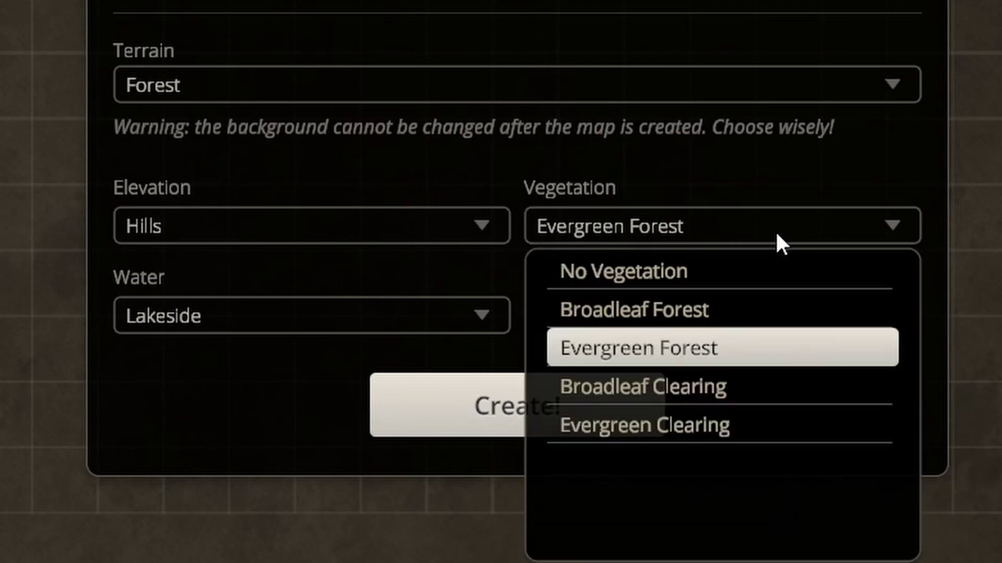
click(725, 305)
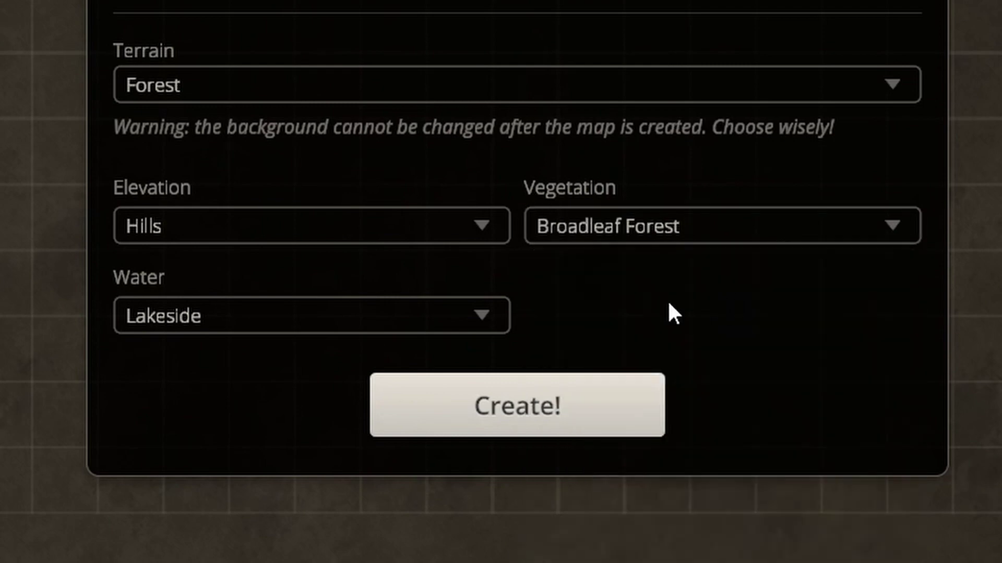
Set the water type to River and create the map.
click(431, 320)
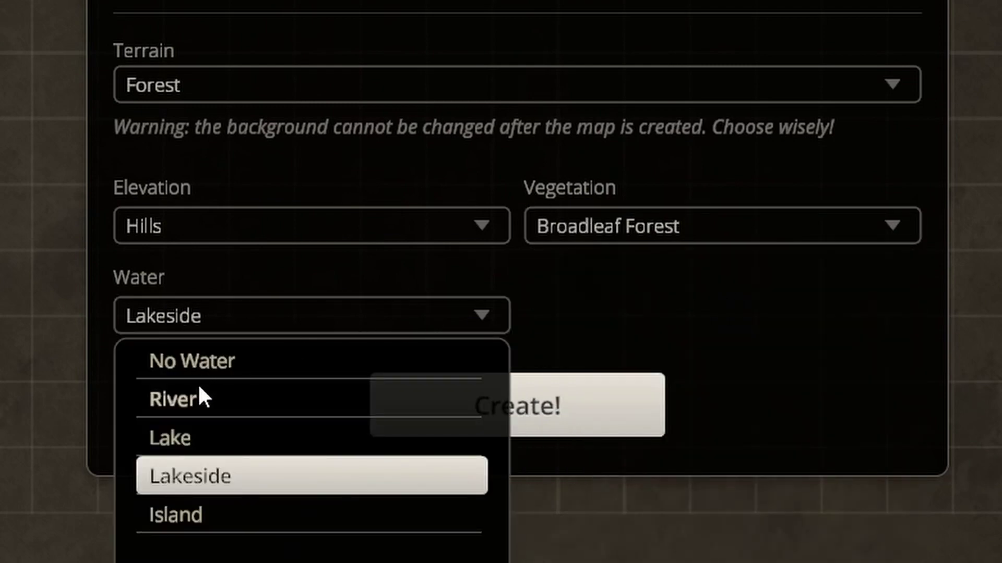
click(202, 400)
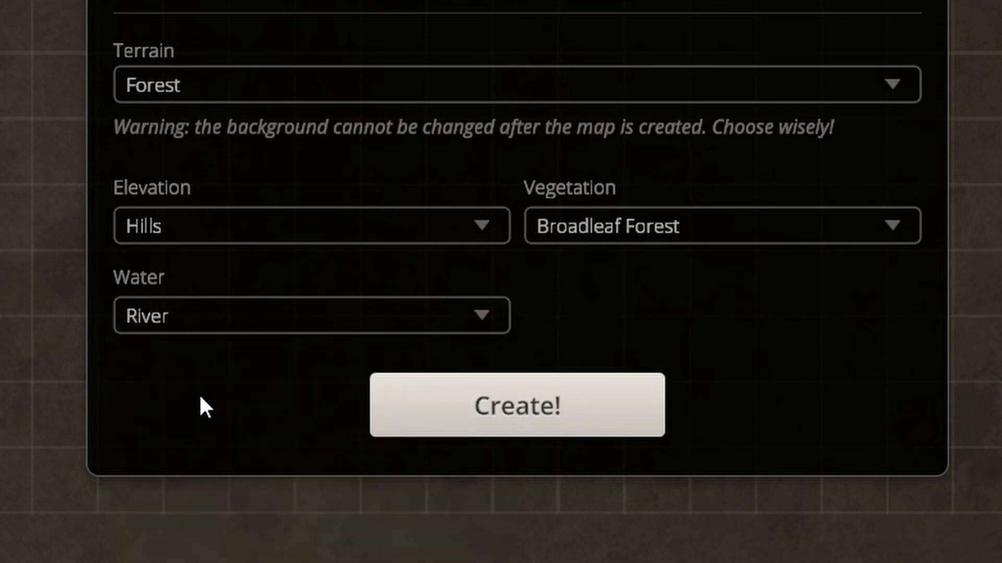
click(521, 424)
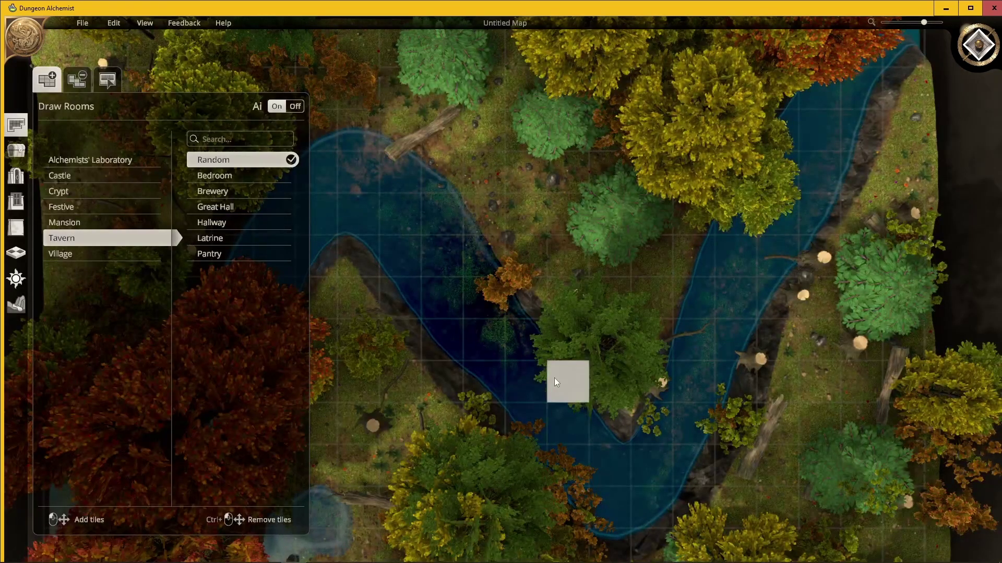
Open the time-of-day lighting controls and inspect the whole generated forest map.
scroll(554, 377, down, 4)
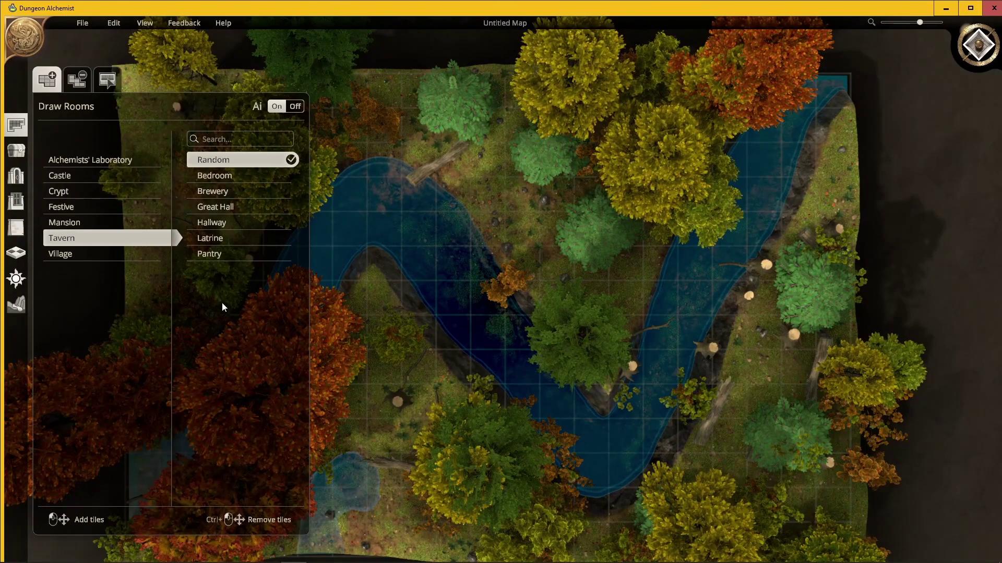
click(16, 279)
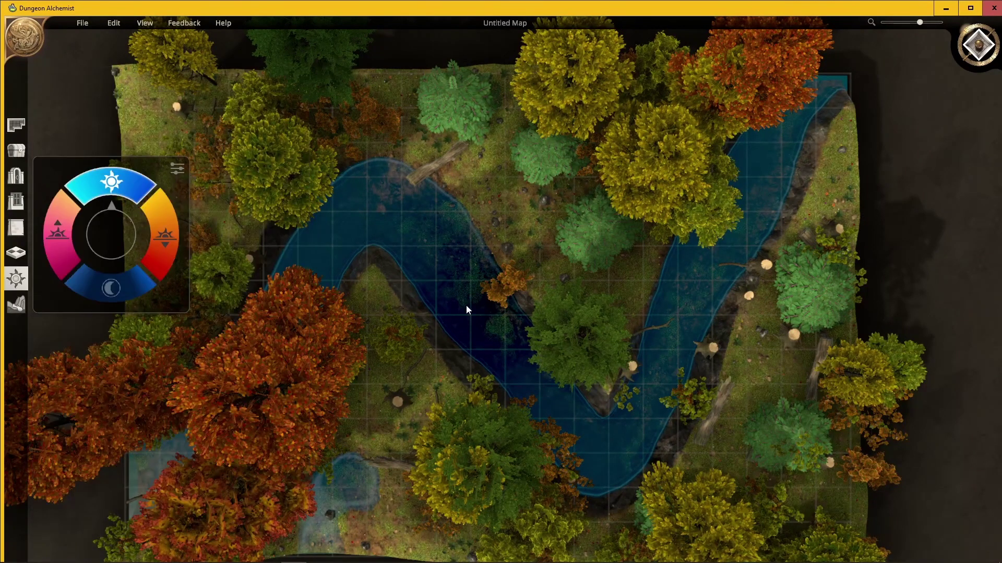
middle_drag(457, 305, 602, 315)
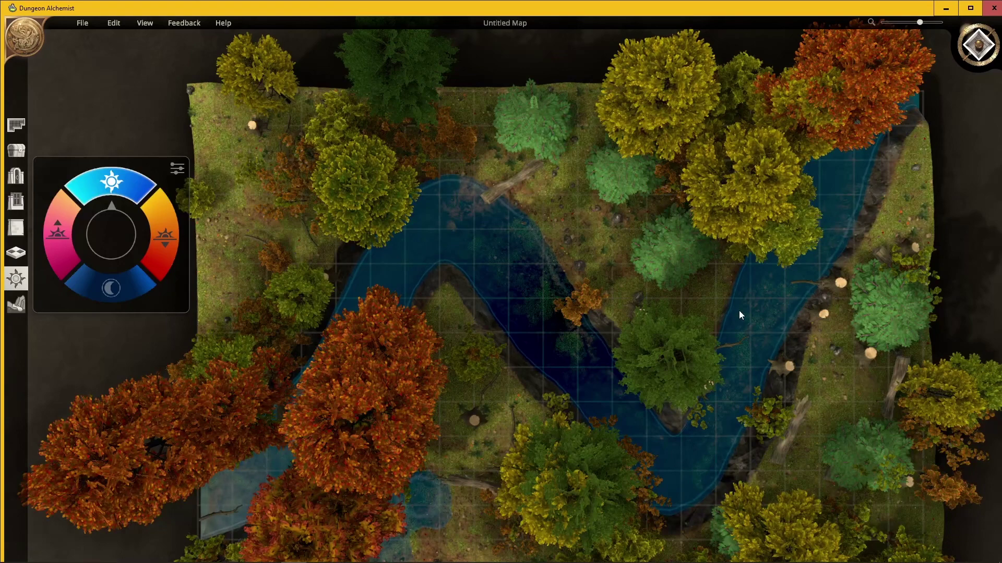
Switch to full screen and start saving the forest map in the dungeon-alchemist folder under maps.
key(alt+Return)
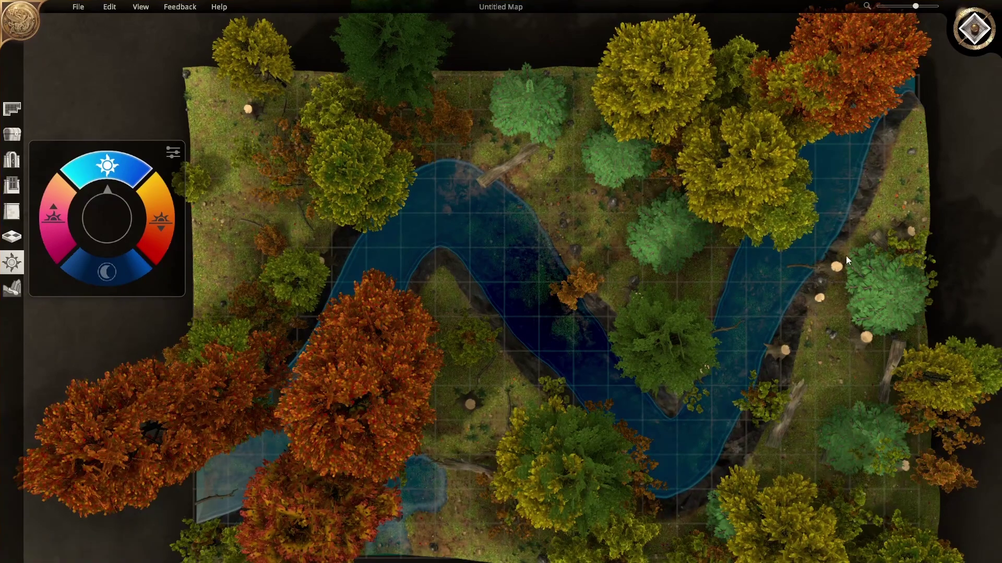
middle_drag(648, 272, 662, 239)
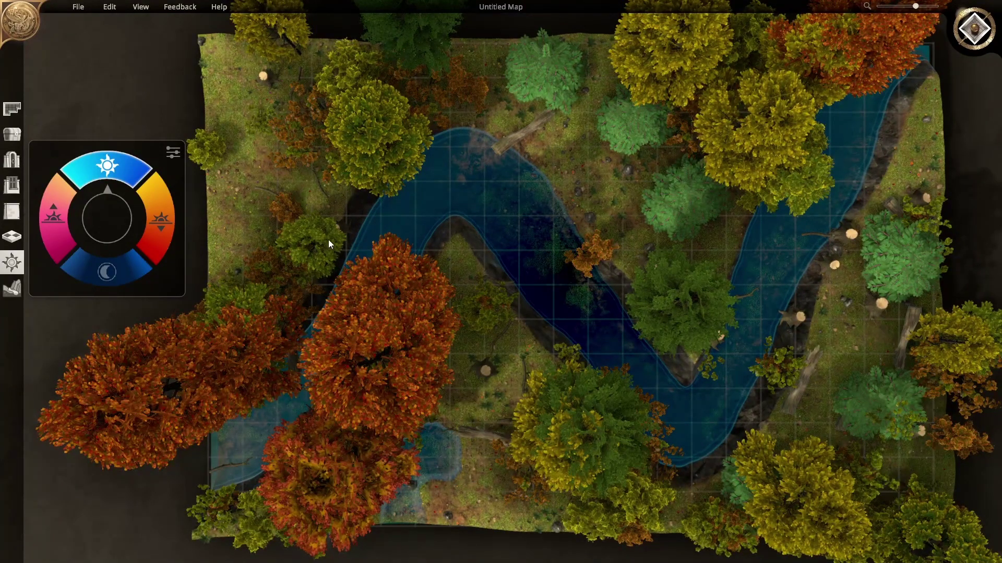
click(78, 7)
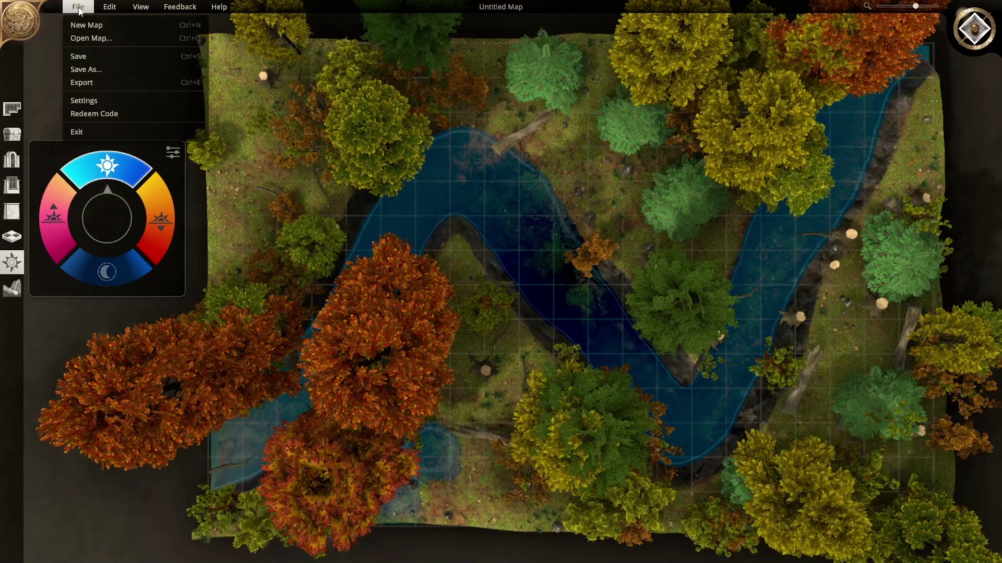
click(89, 56)
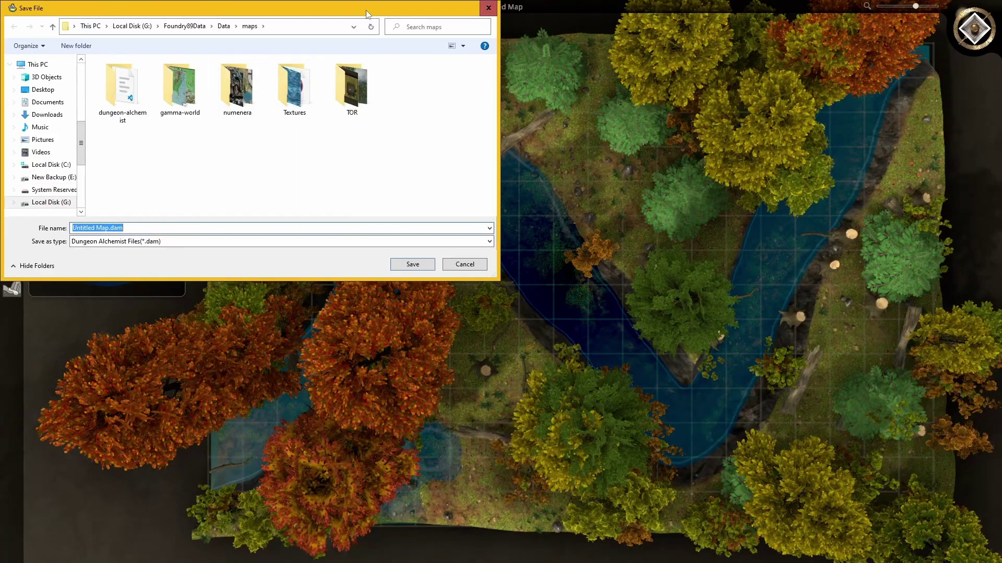
double_click(121, 90)
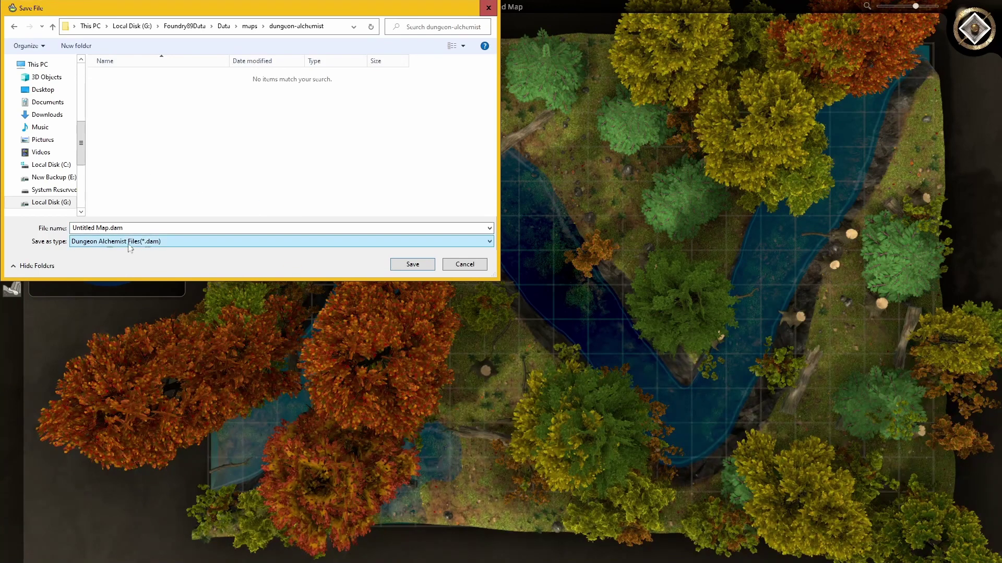
Name the map file Tet-Forest-Map.dam and save it.
click(109, 228)
double_click(109, 227)
drag(108, 228, 62, 236)
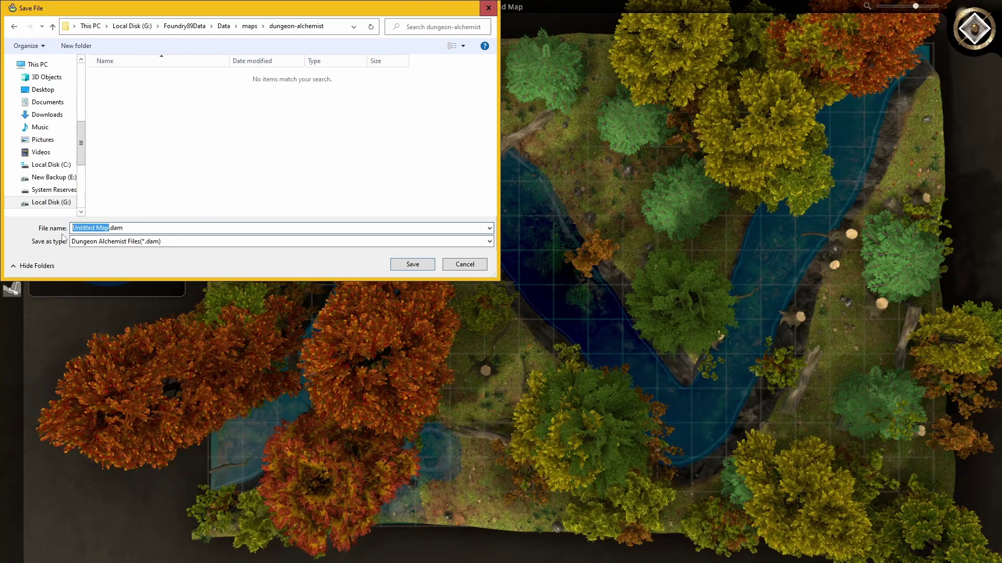
text(Tet-)
text(Forest)
text(-Mo)
key(BackSpace)
text(ap)
click(402, 268)
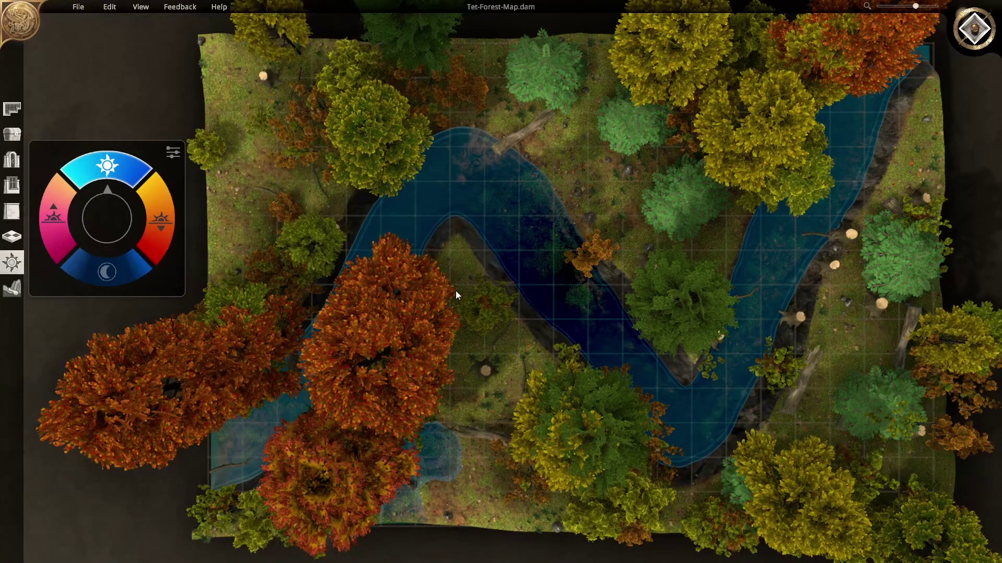
Create a new 21 x 14 digital map with Dark Parchment terrain and open its time-of-day lighting controls.
click(69, 7)
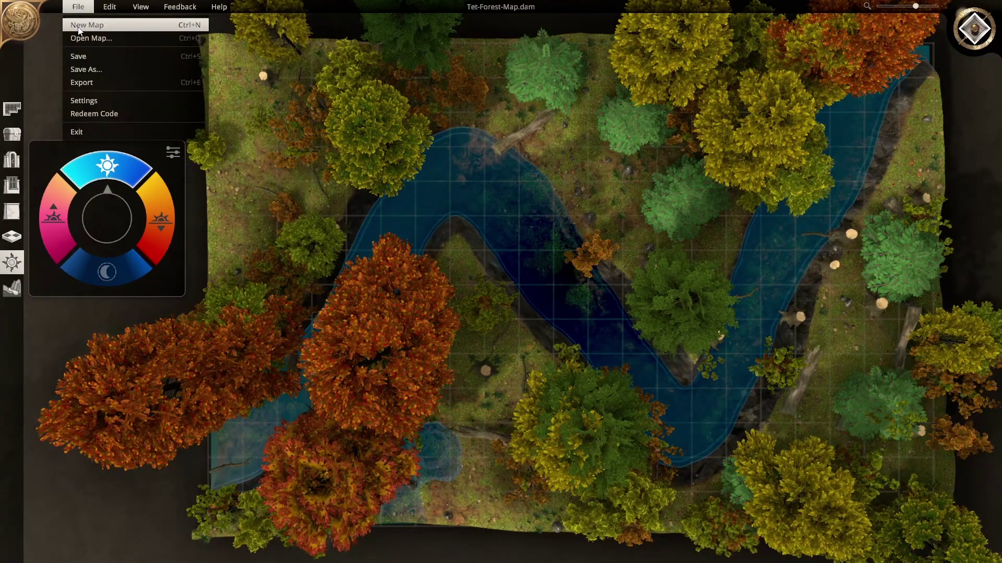
click(78, 25)
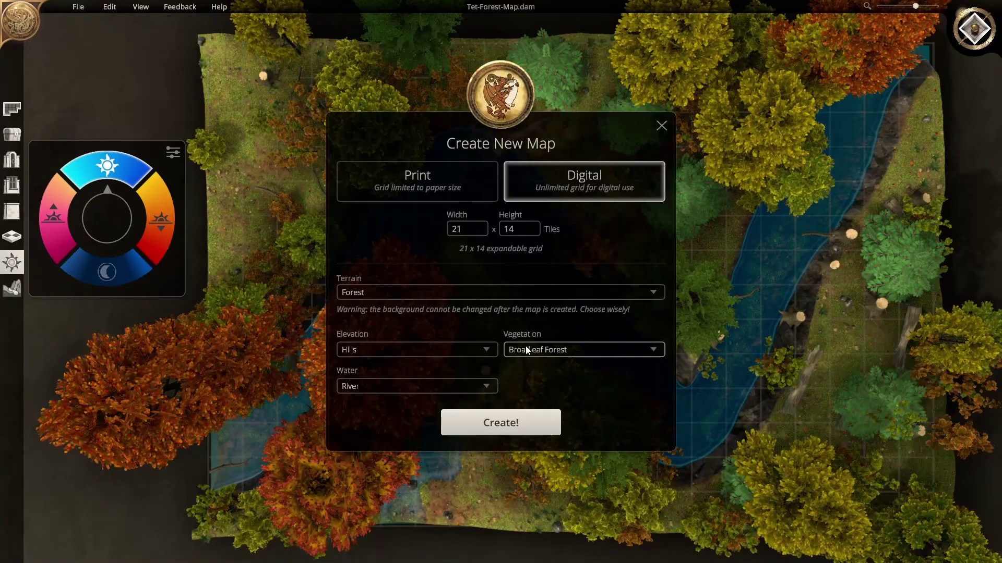
click(517, 292)
click(467, 310)
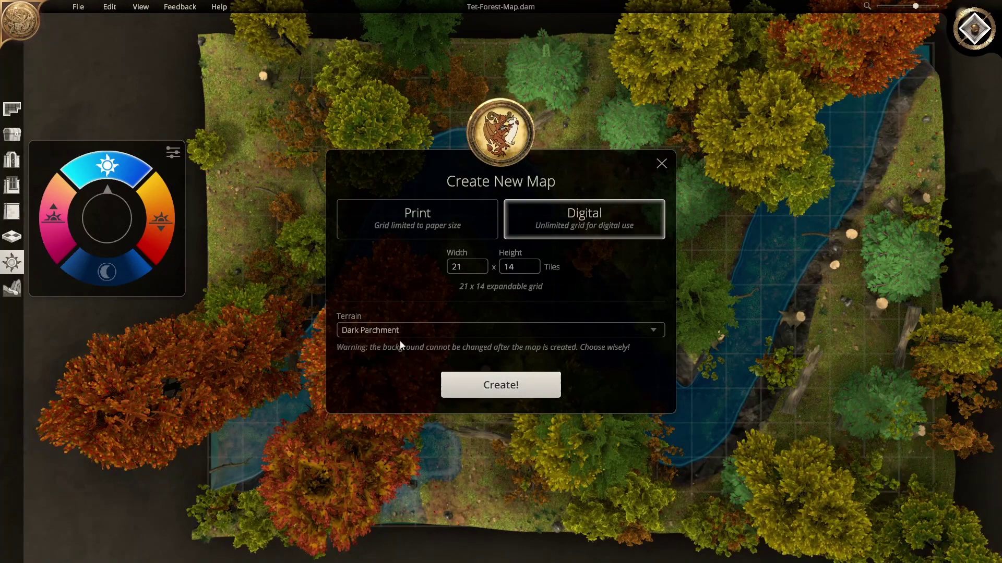
click(519, 387)
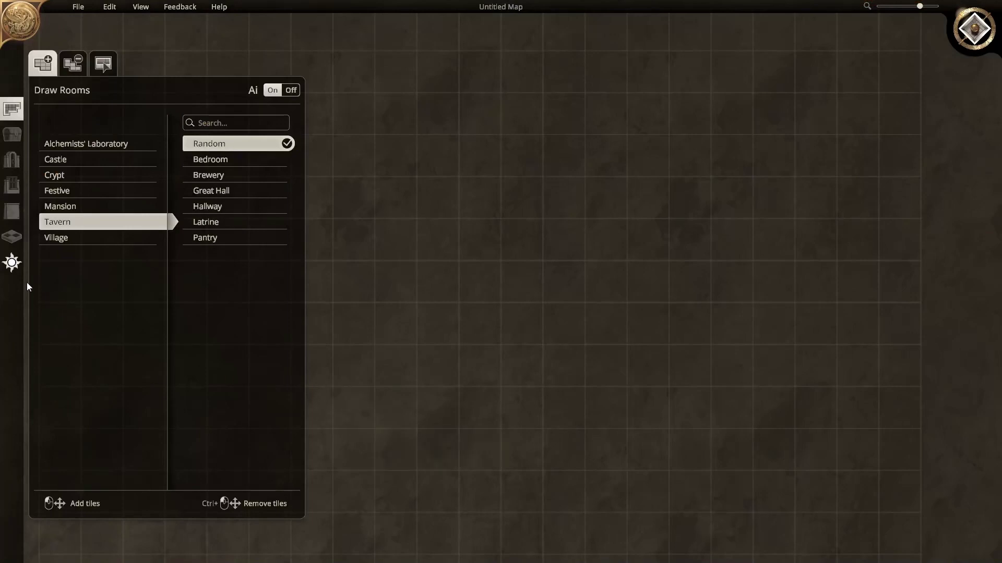
click(16, 265)
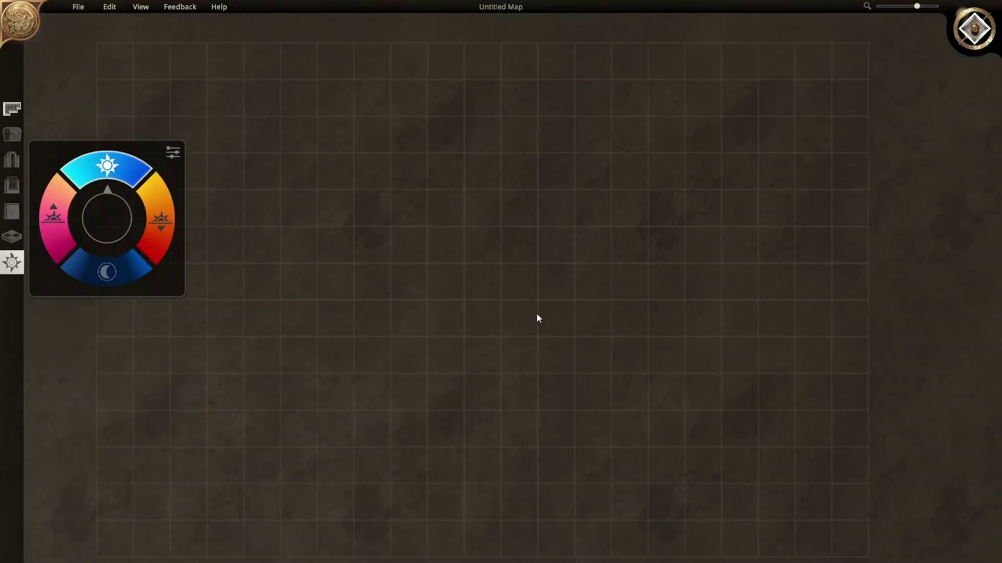
scroll(474, 295, down, 2)
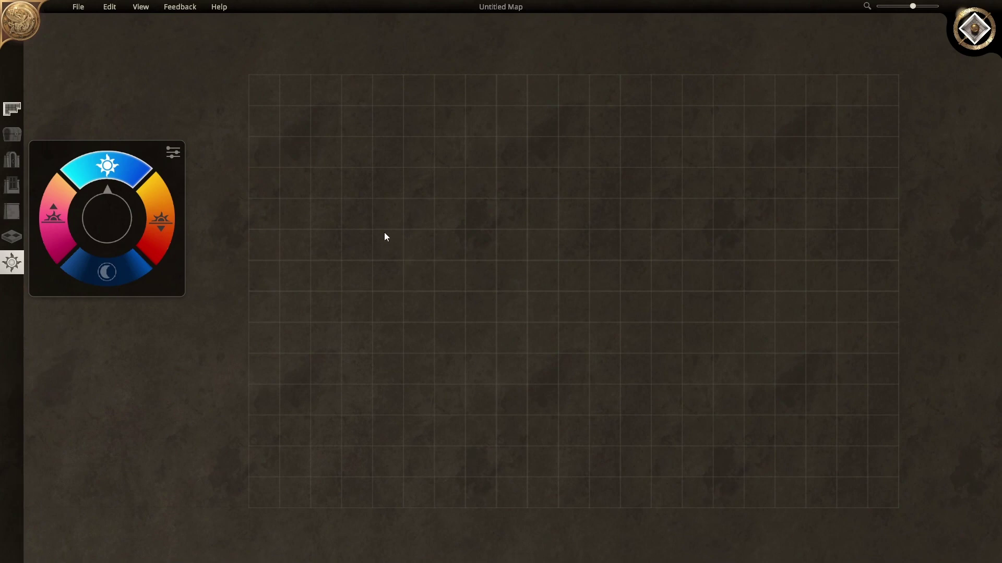
Open the saved map Tet-Forest-Map.dam from the dungeon-alchemist folder.
click(78, 6)
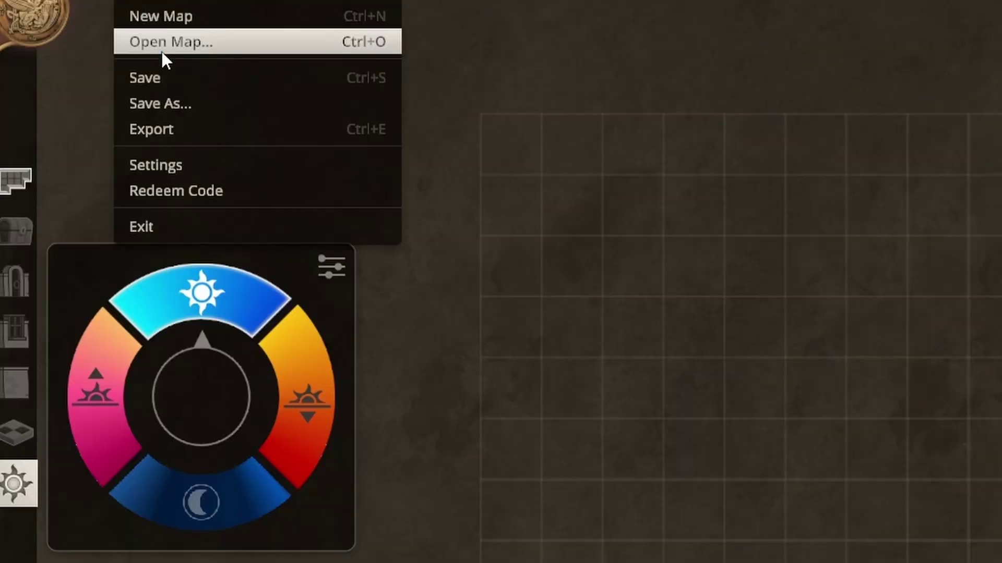
click(161, 43)
click(371, 118)
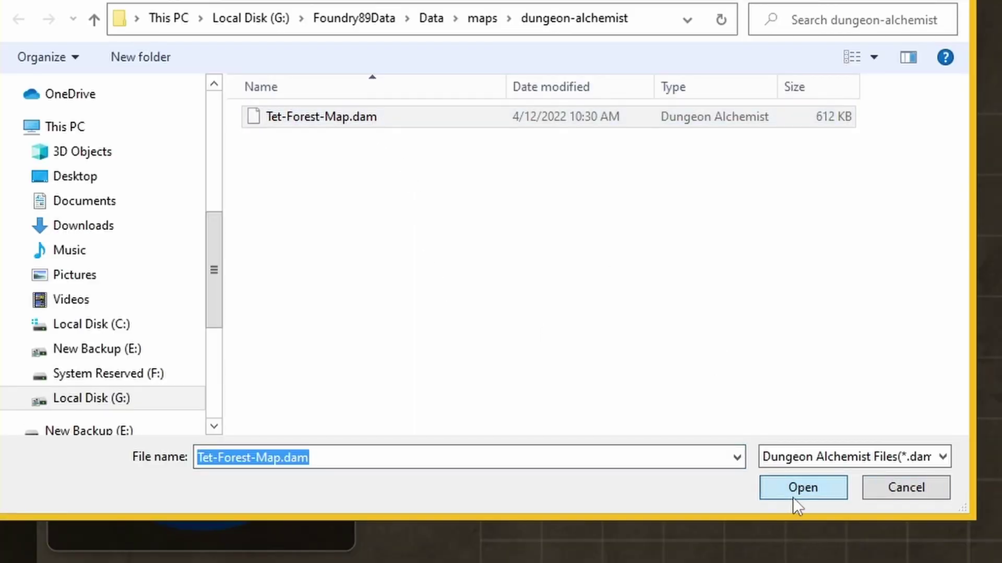
click(798, 493)
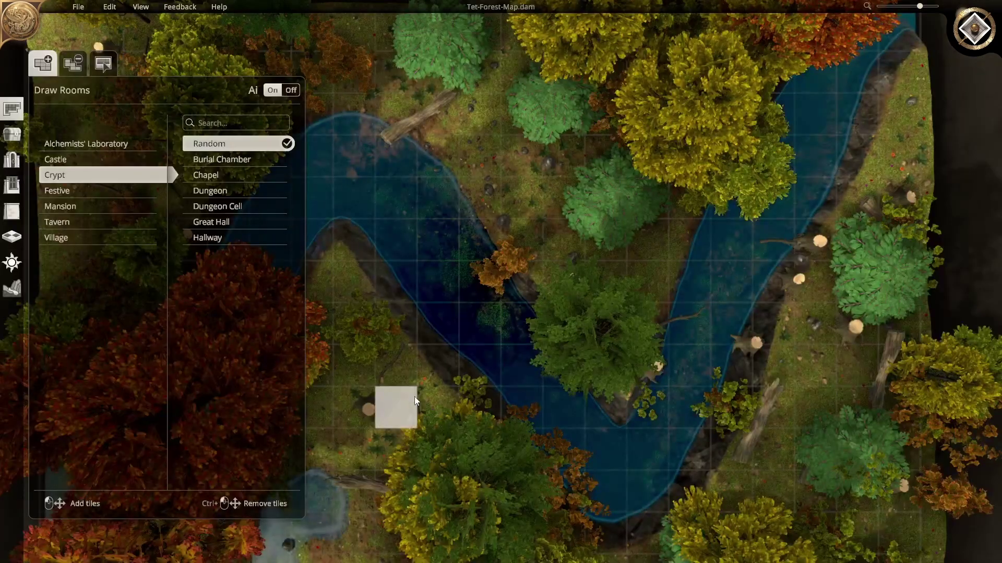
Create another blank digital map with Dark Parchment terrain and bring up the time-of-day lighting controls.
click(85, 8)
click(87, 24)
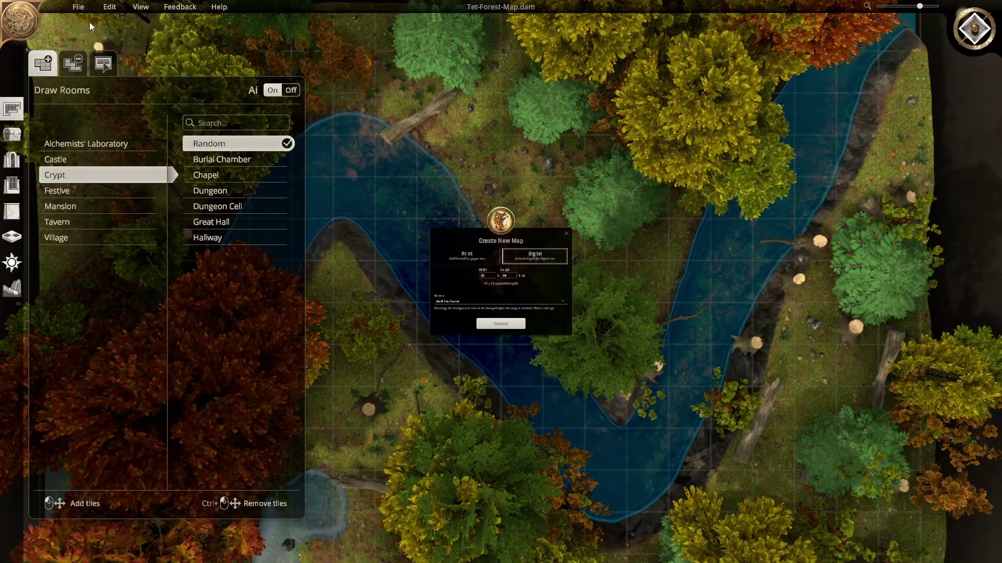
click(504, 388)
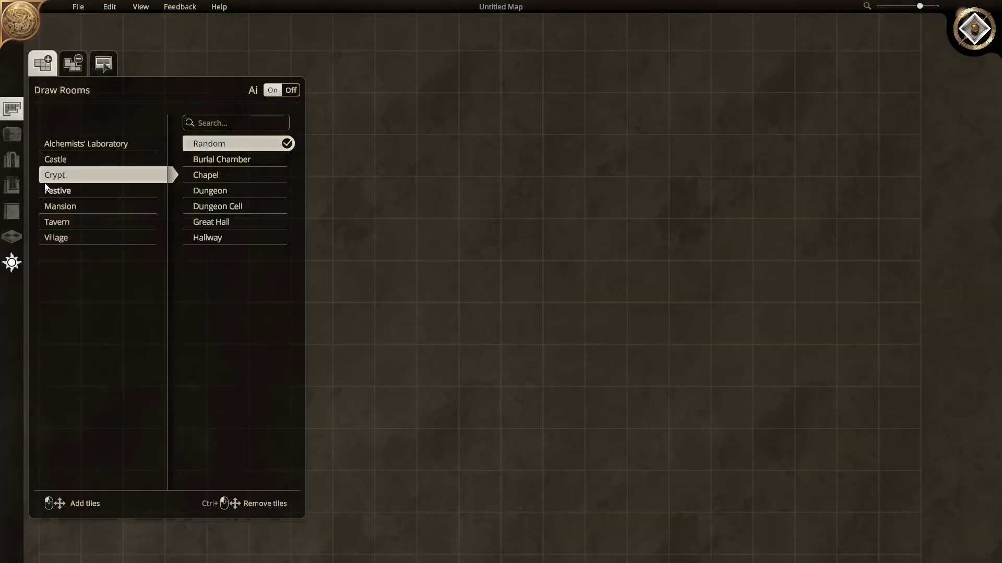
scroll(513, 205, down, 2)
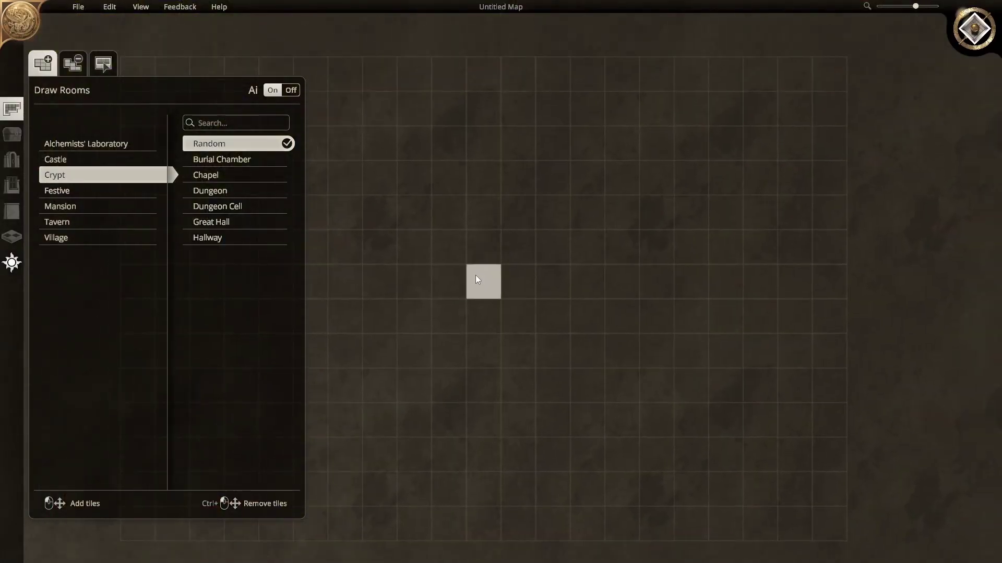
click(11, 262)
mouse_move(625, 205)
middle_down()
mouse_move(631, 251)
mouse_move(632, 236)
mouse_move(645, 234)
mouse_move(637, 214)
middle_up()
key(ctrl+z)
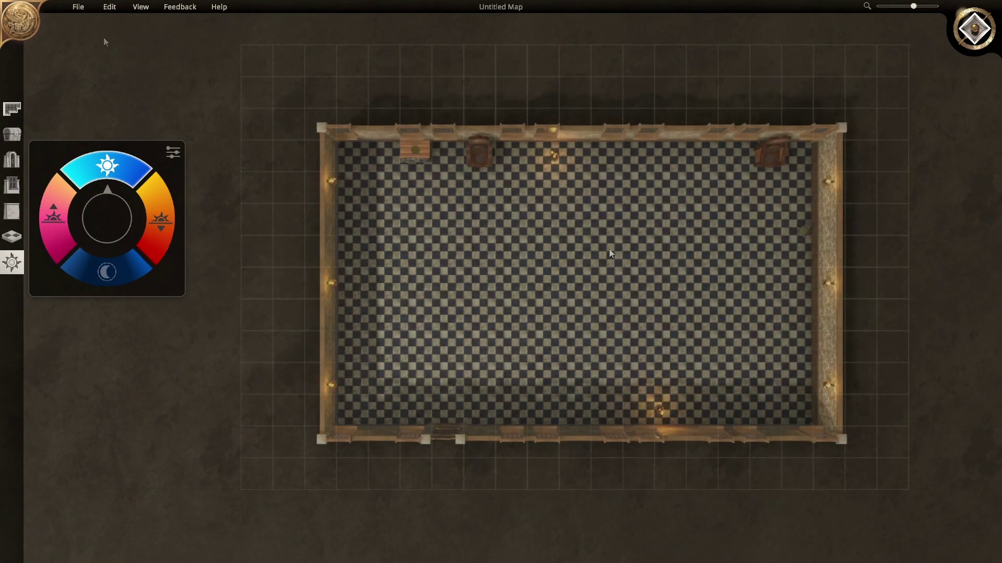
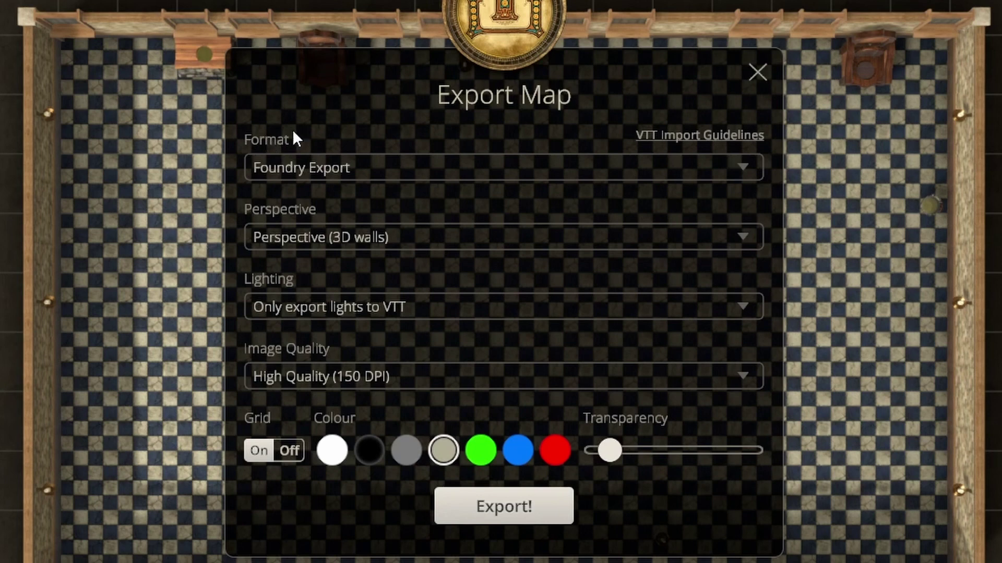
Review the export formats and try the Limited perspective (3D walls) and Orthographic (top-down) options on the checkered-floor room.
click(717, 168)
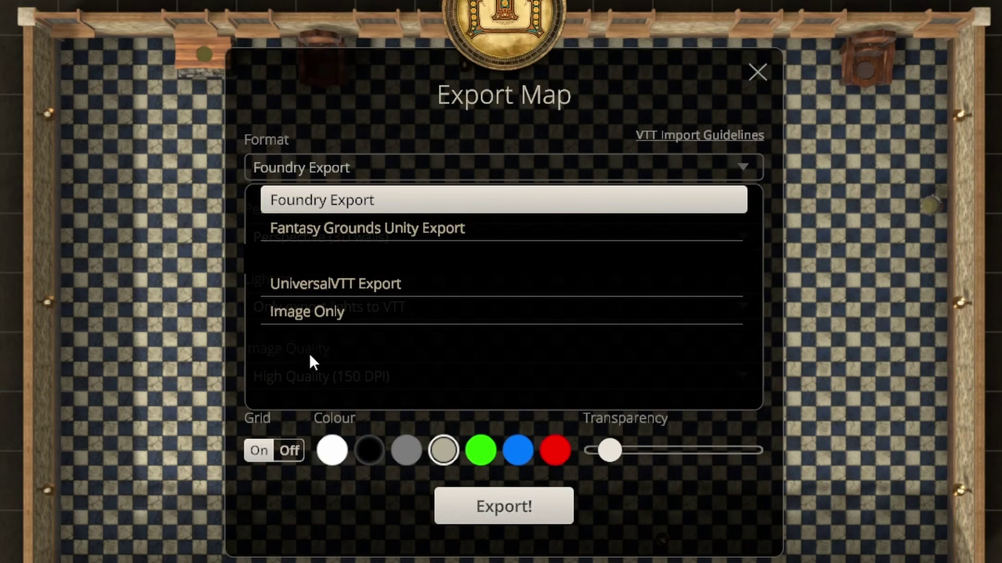
click(165, 190)
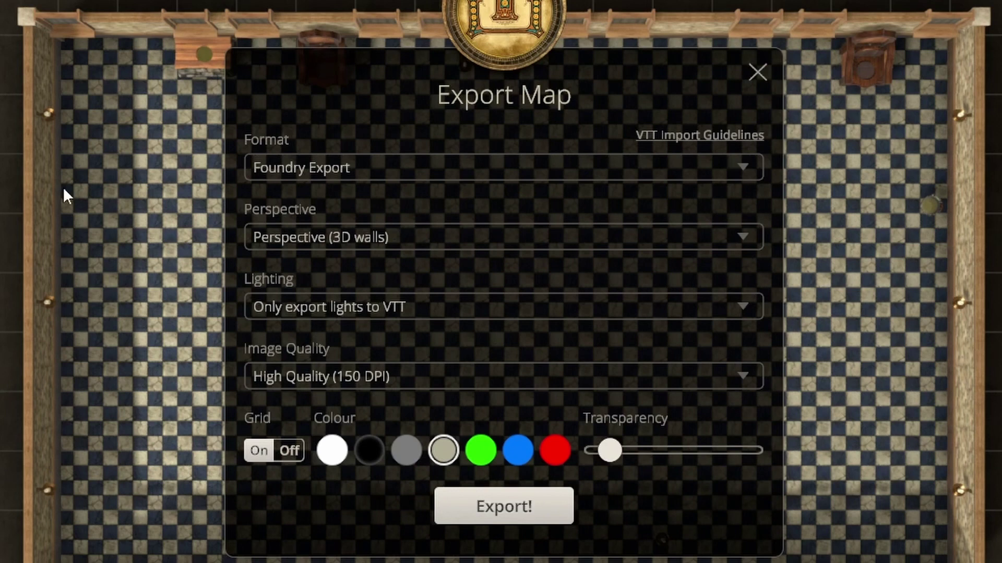
click(492, 247)
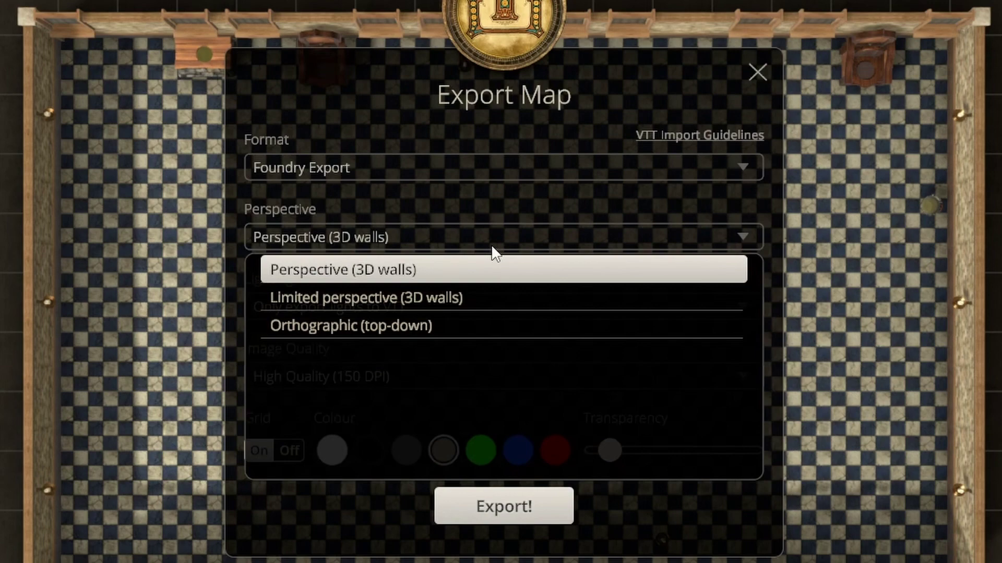
click(448, 295)
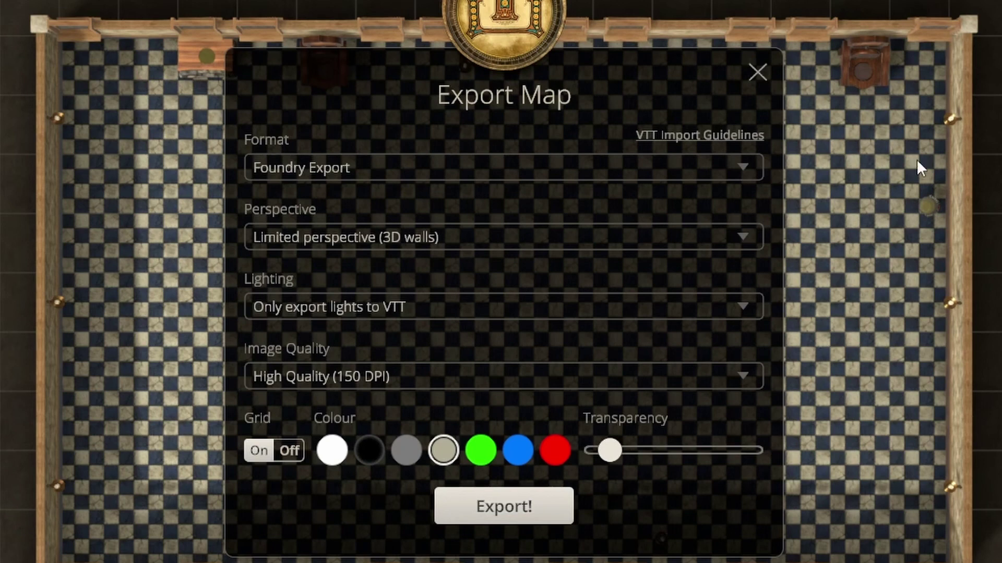
click(664, 244)
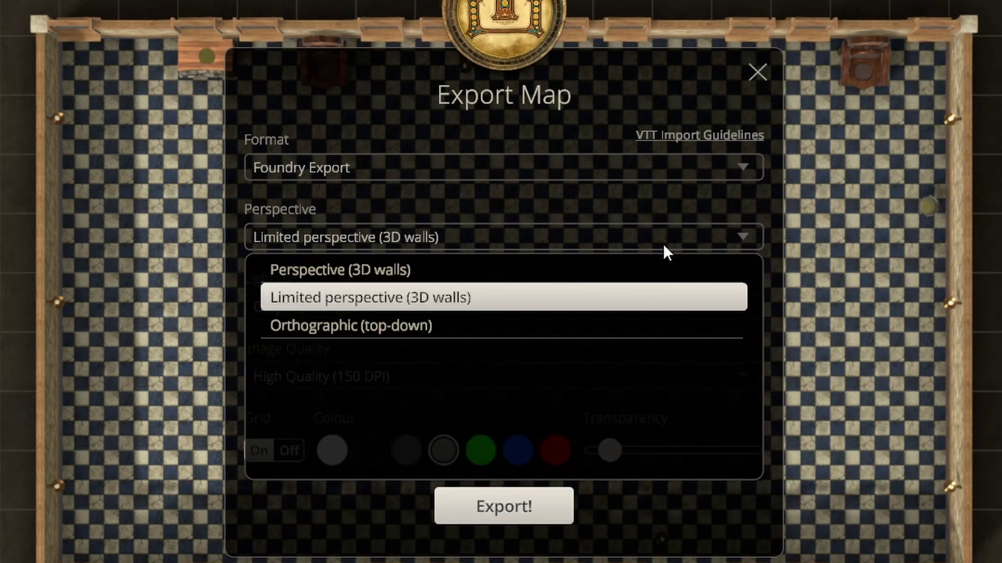
click(580, 327)
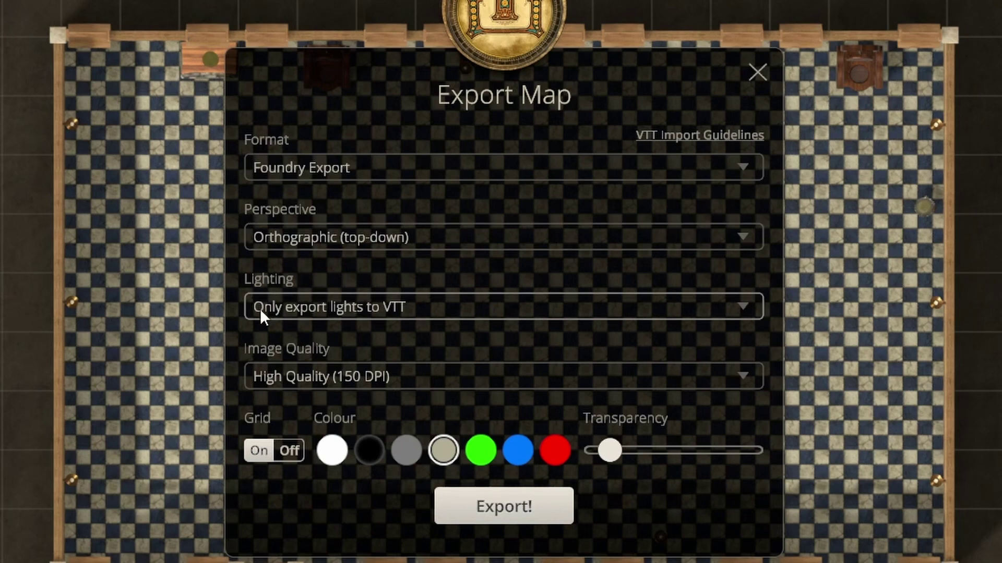
Set the export lighting to Render lights in image AND export to VTT (default) and the perspective to Perspective (3D walls).
click(327, 305)
click(334, 338)
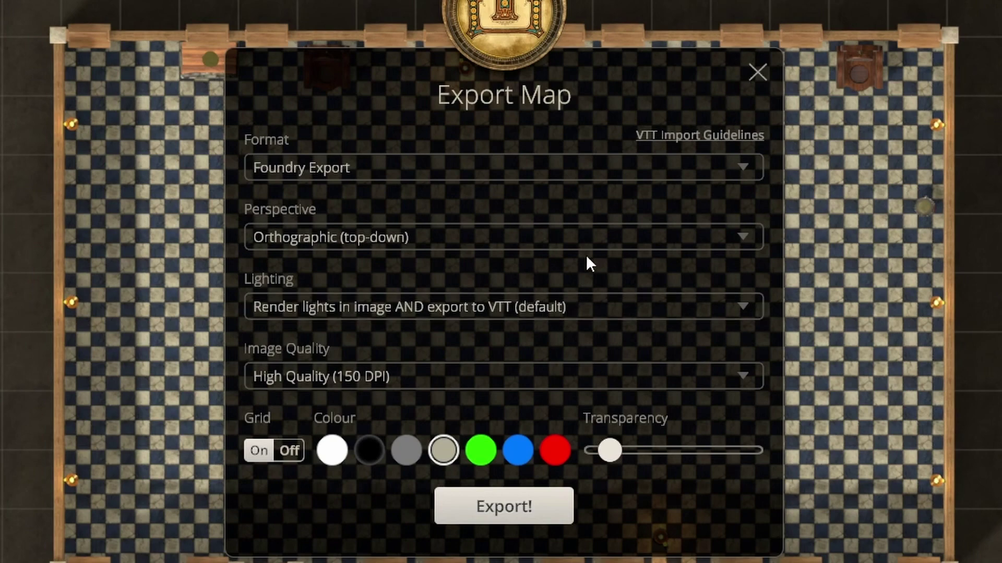
click(509, 235)
click(477, 269)
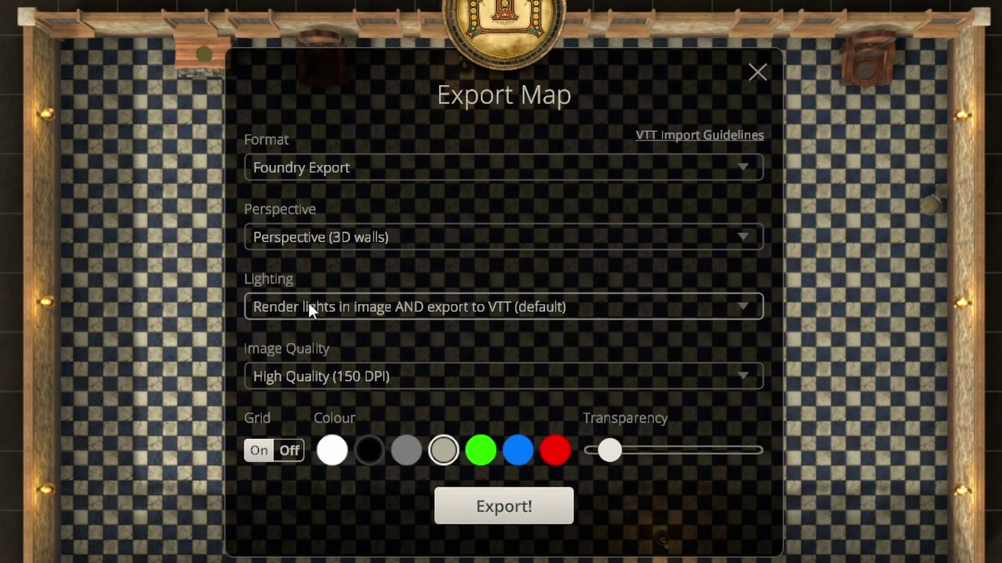
Try the lighting options Only render lights in image and Only export lights to VTT, and return to the default option.
click(337, 312)
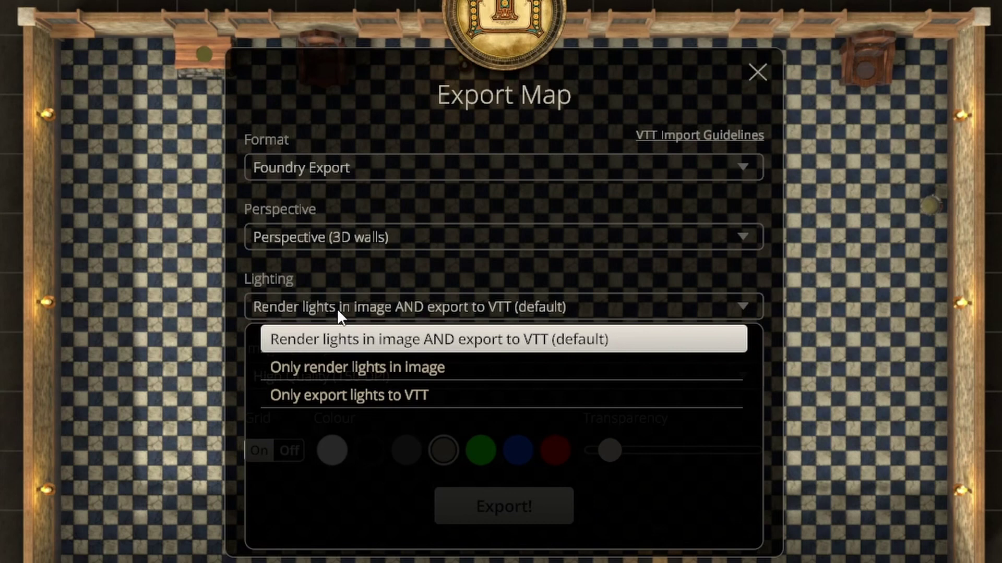
click(330, 368)
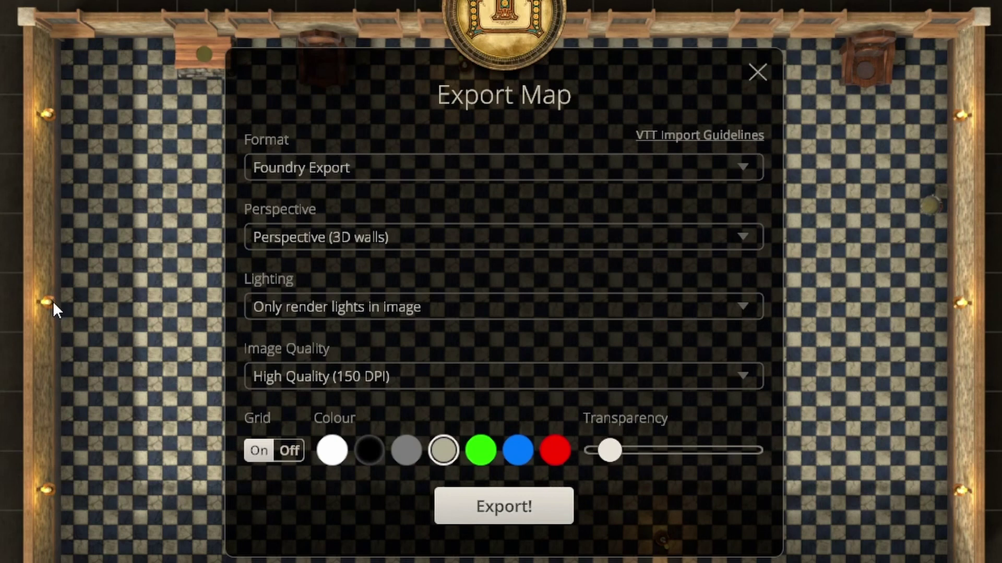
click(408, 310)
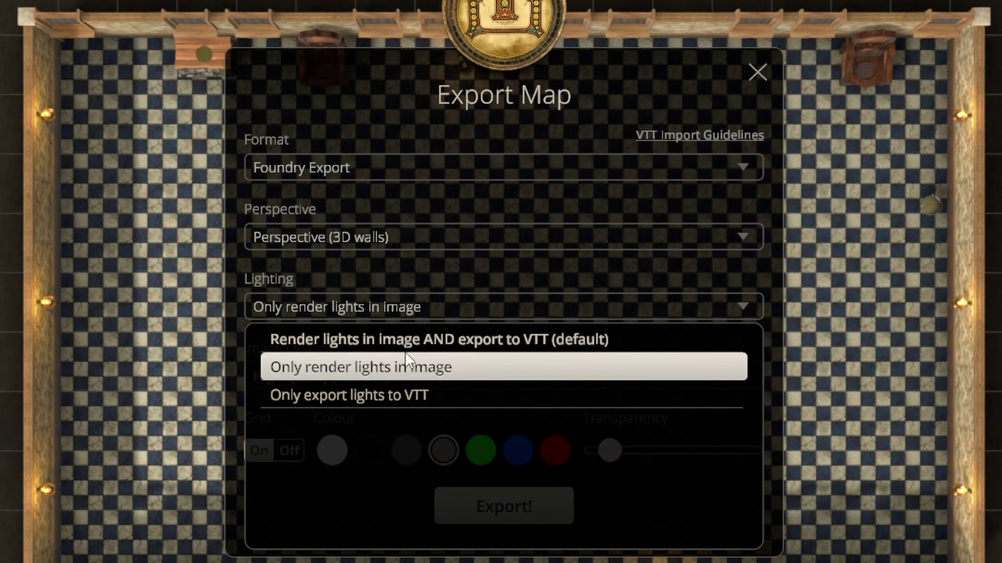
click(380, 396)
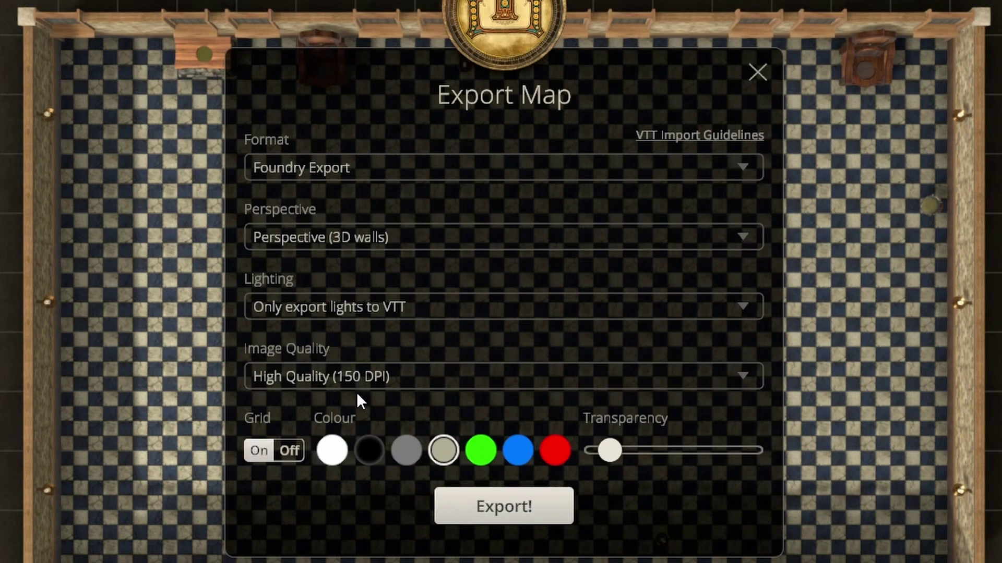
click(399, 303)
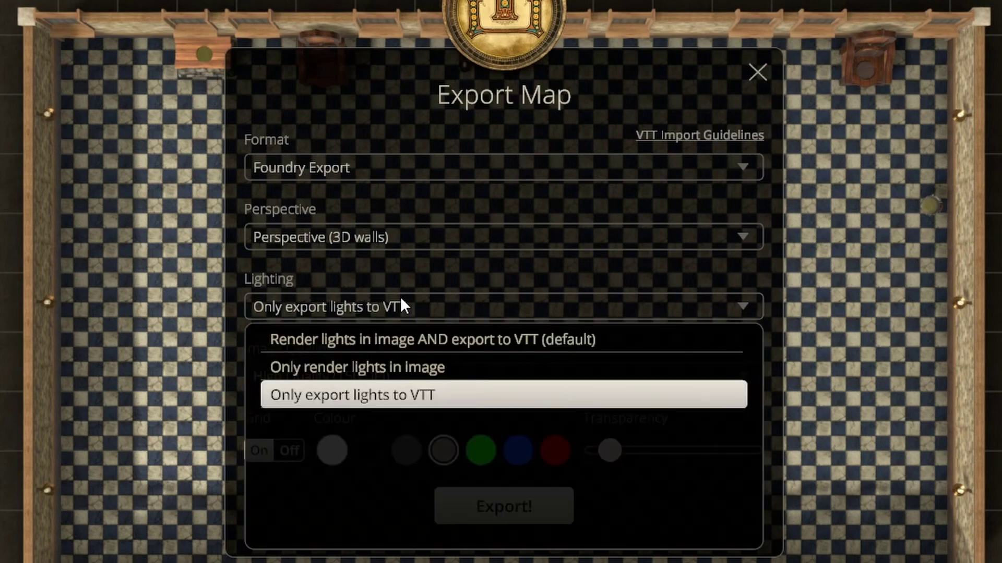
click(407, 339)
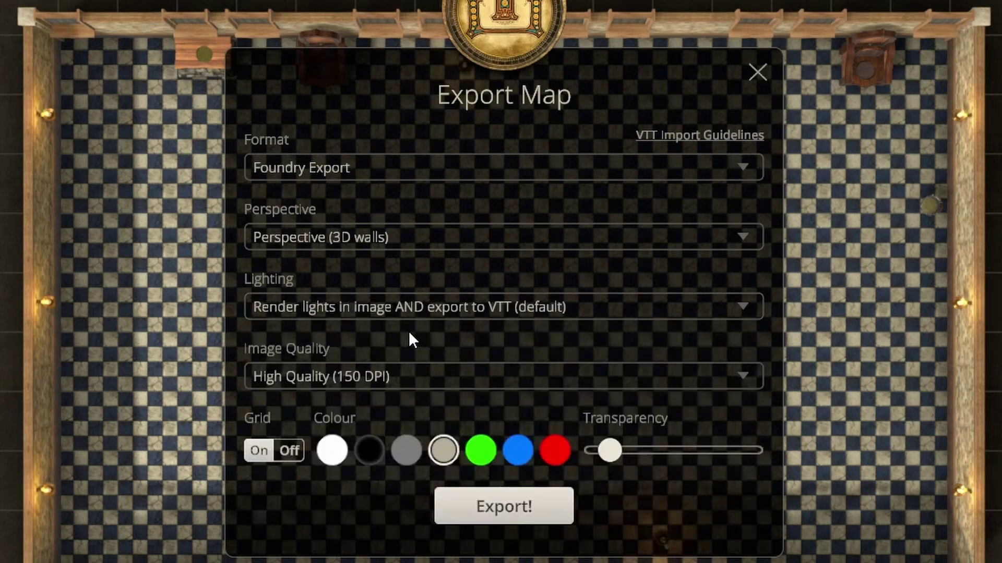
Set the export lighting to Only export lights to VTT and review the image quality options, keeping High Quality (150 DPI).
click(408, 307)
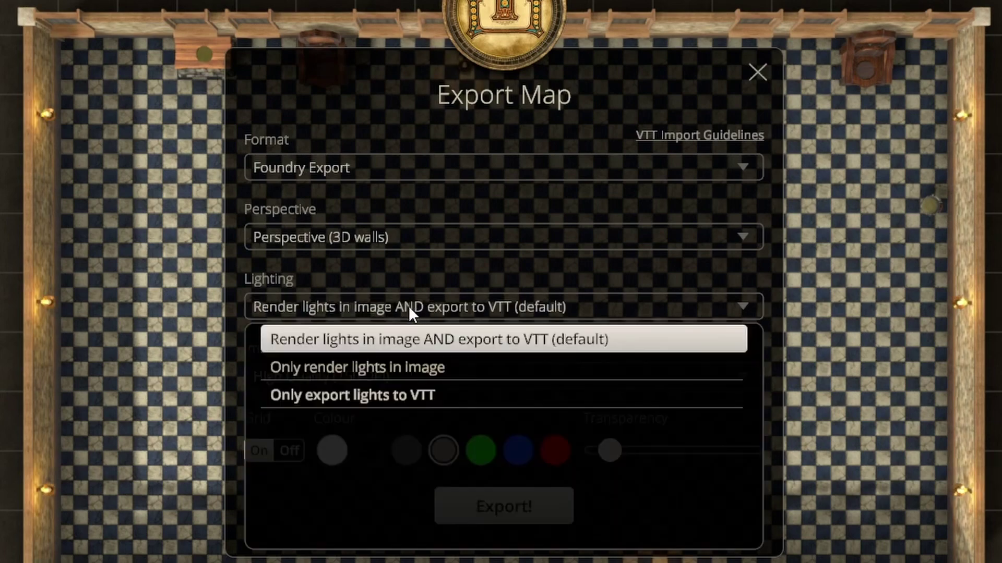
click(396, 396)
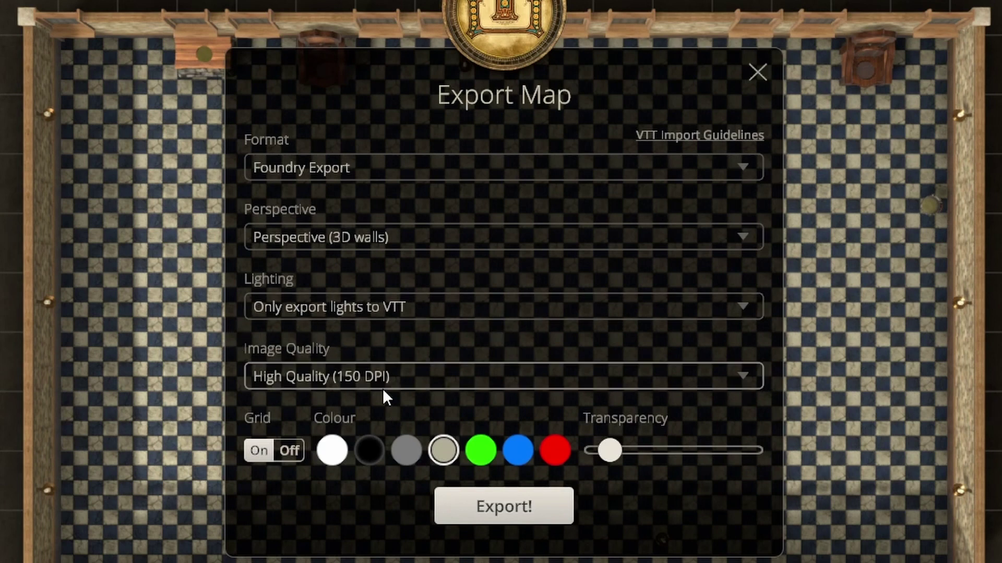
click(409, 386)
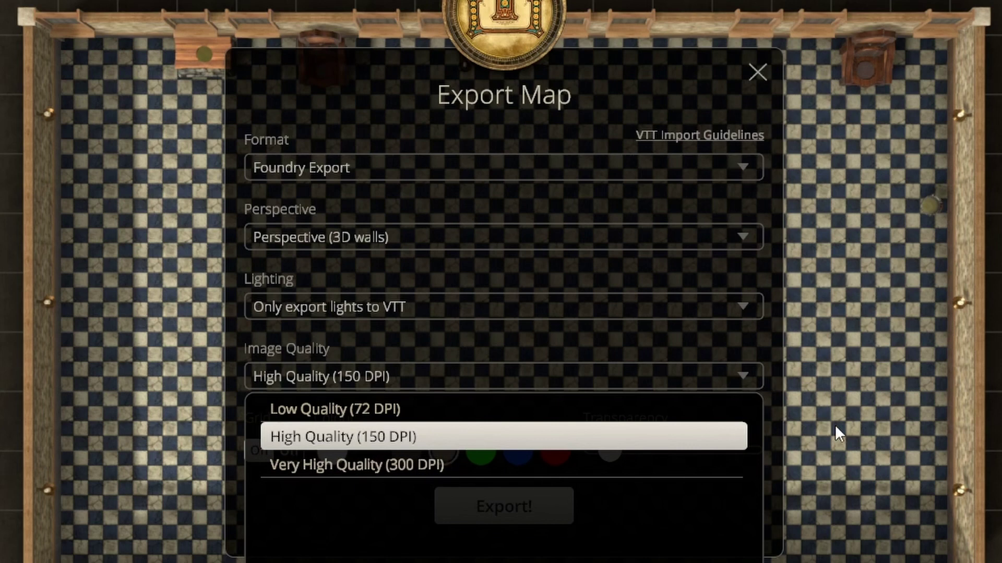
click(650, 98)
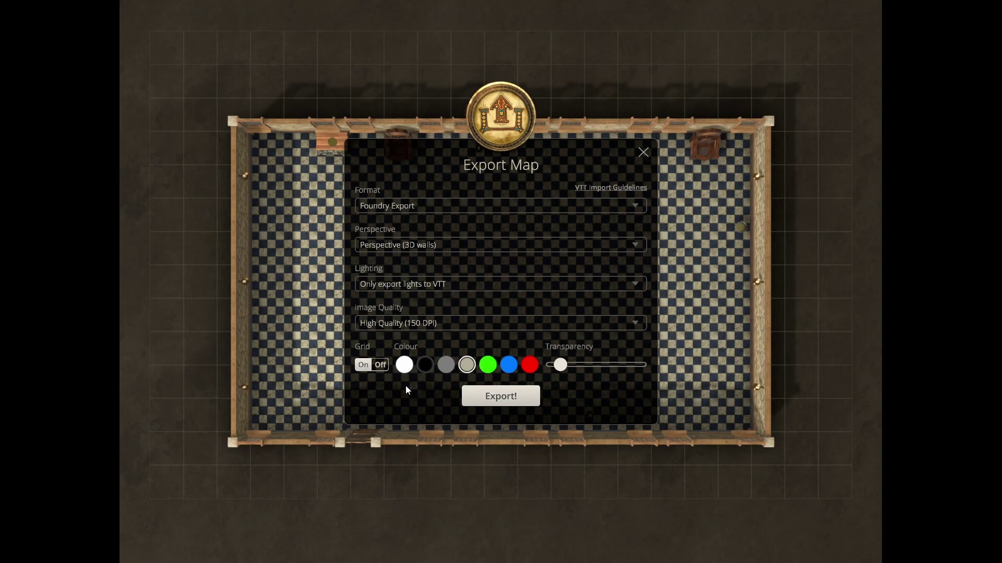
Try green, blue and red as the export grid colour, and return to the beige-grey colour.
click(488, 365)
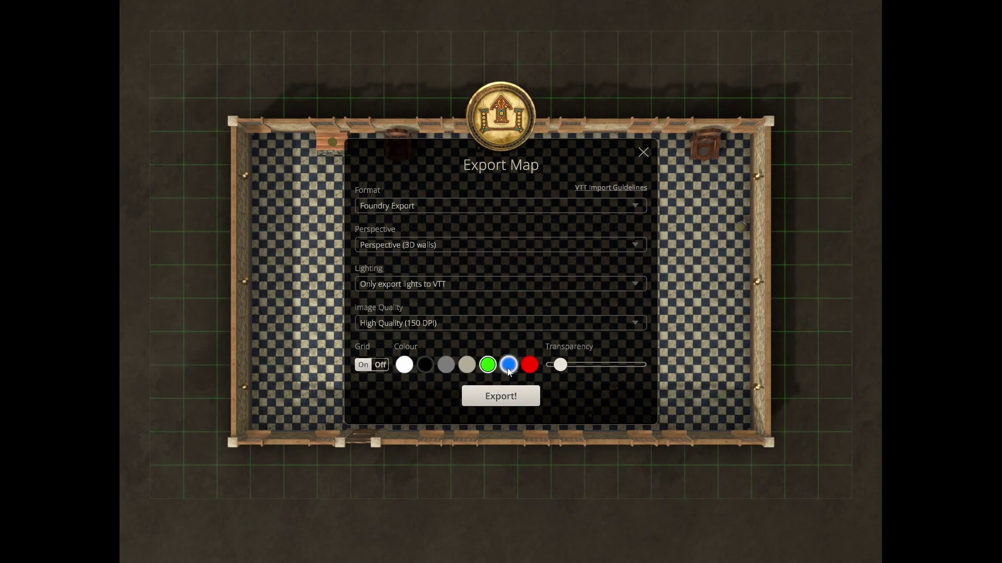
click(509, 366)
click(528, 366)
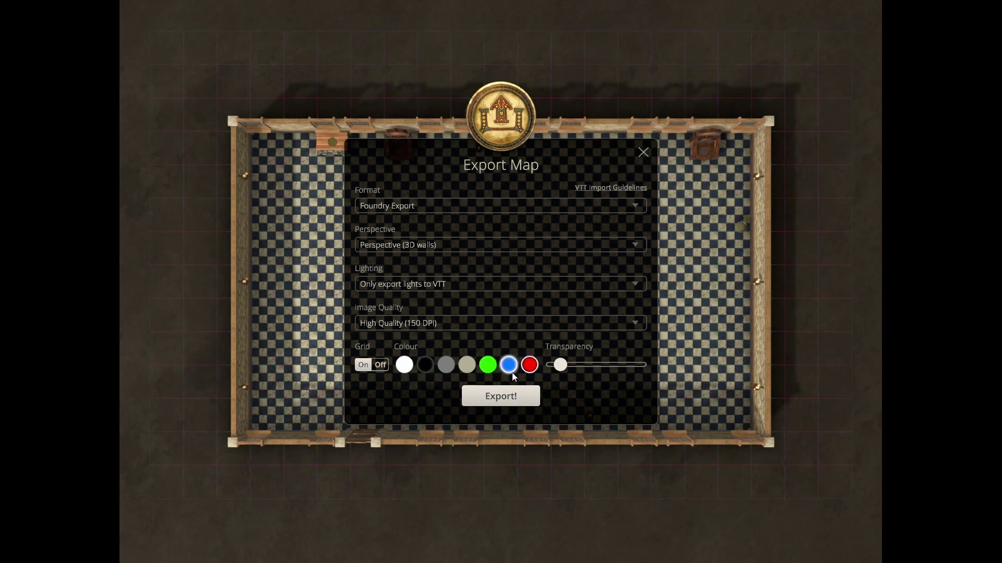
click(467, 365)
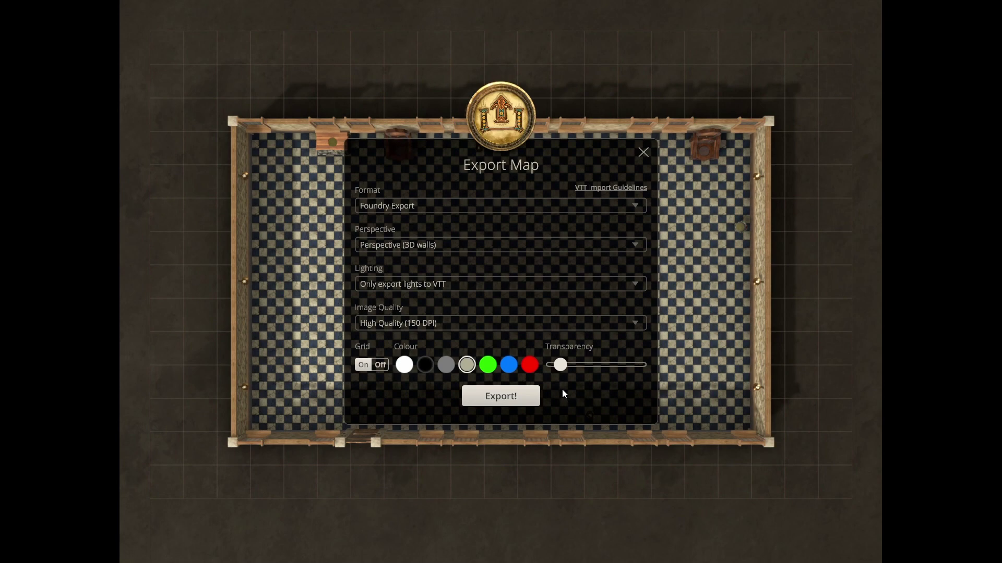
Try the grid transparency slider at its maximum and return it to a low setting, and switch the grid off and on again.
drag(560, 367, 646, 376)
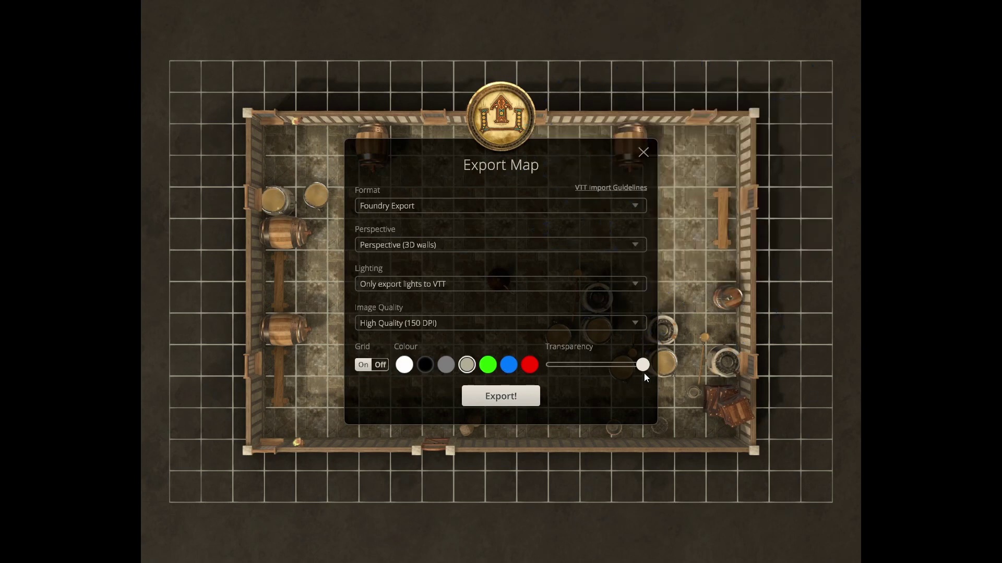
drag(642, 365, 567, 374)
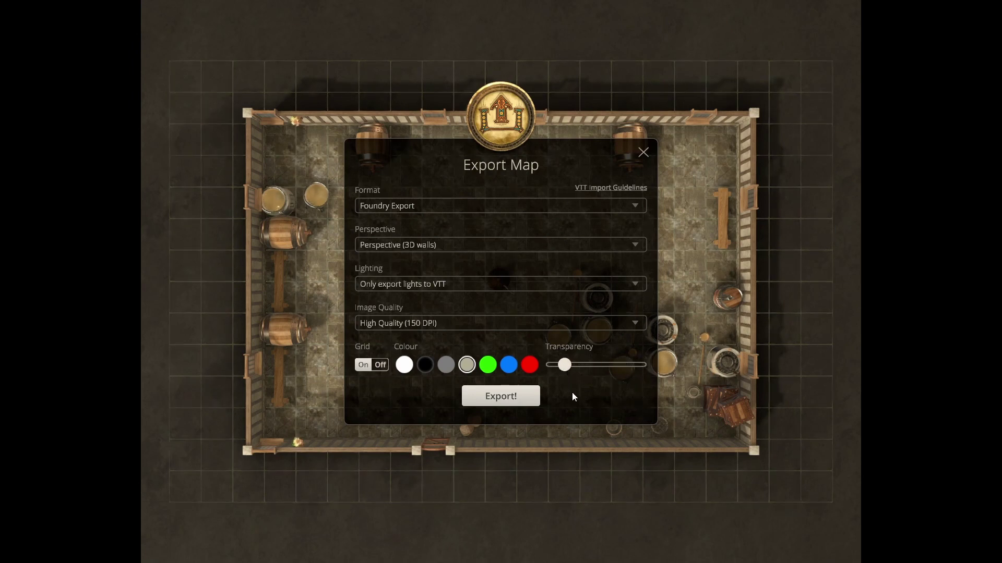
click(379, 367)
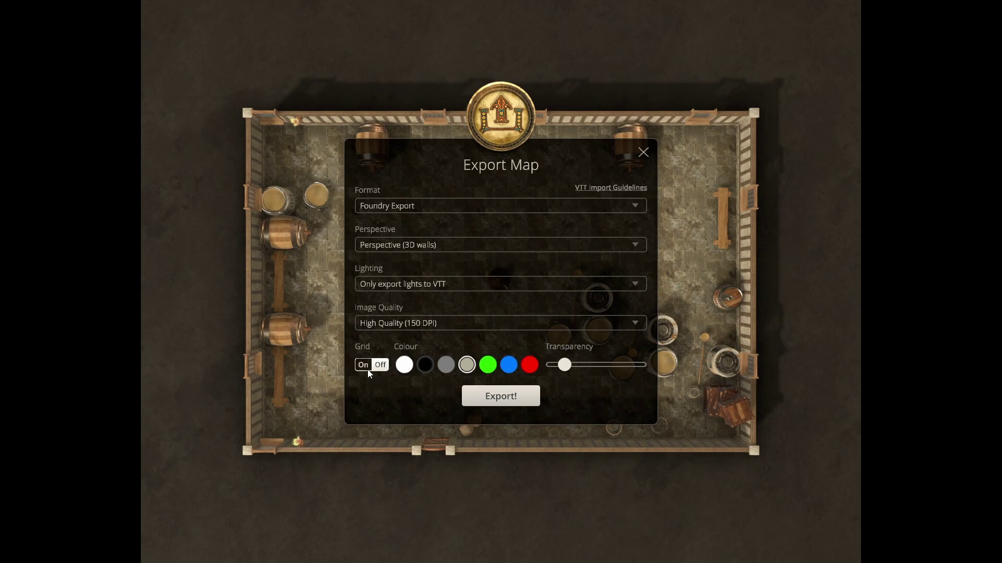
click(368, 369)
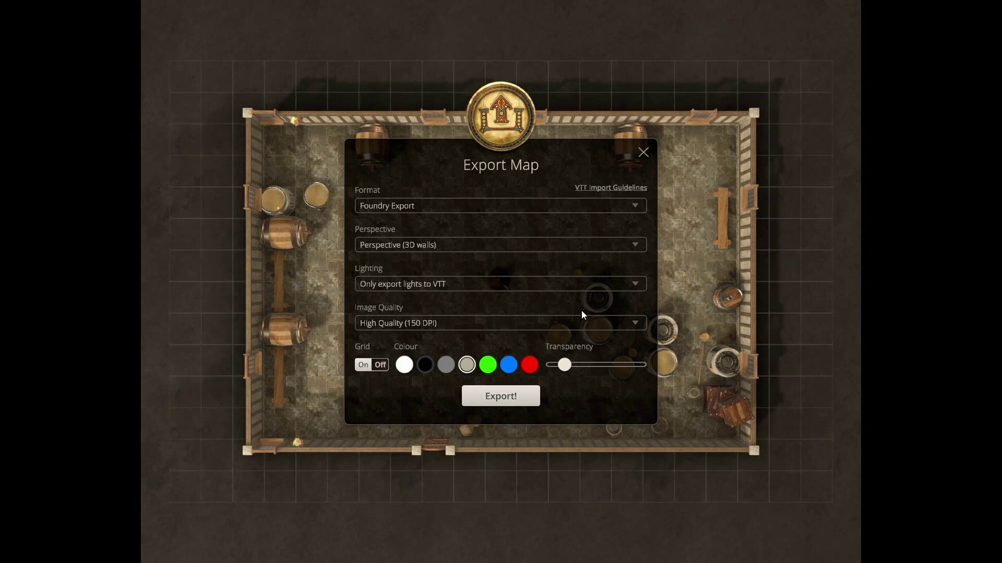